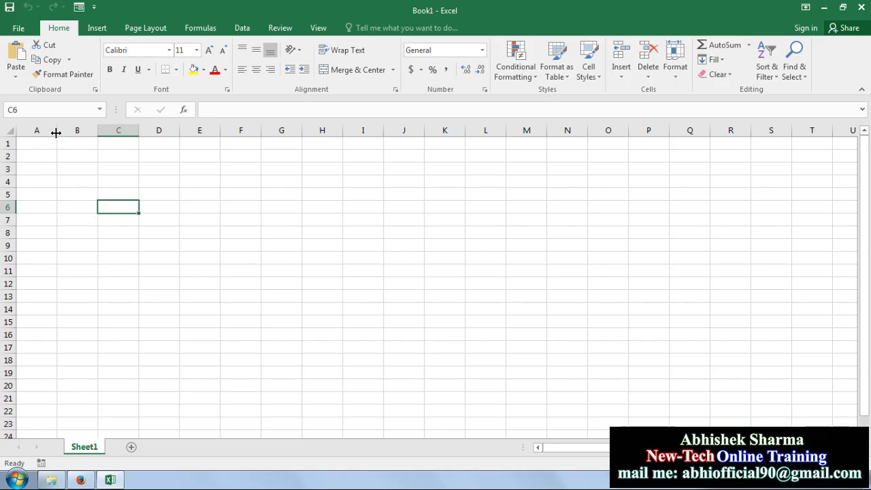
Narrow column A to about half its width, and merge and center the range B2:N3
drag(57, 132, 37, 132)
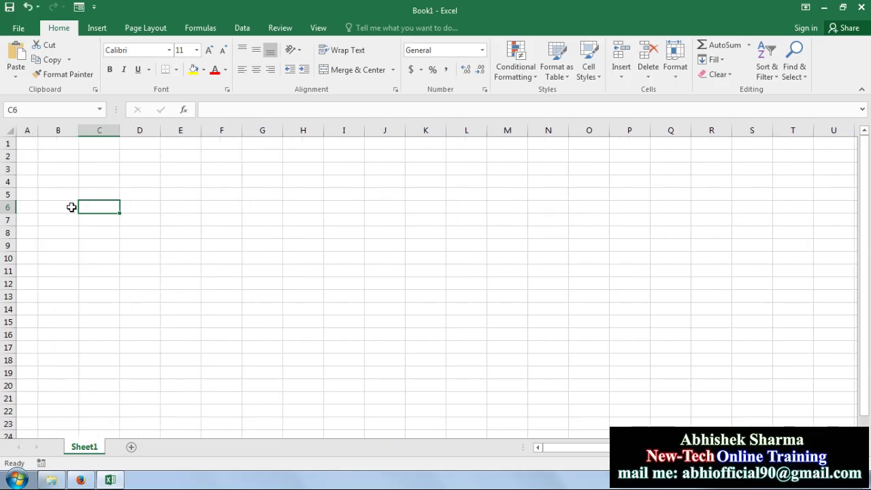
click(56, 159)
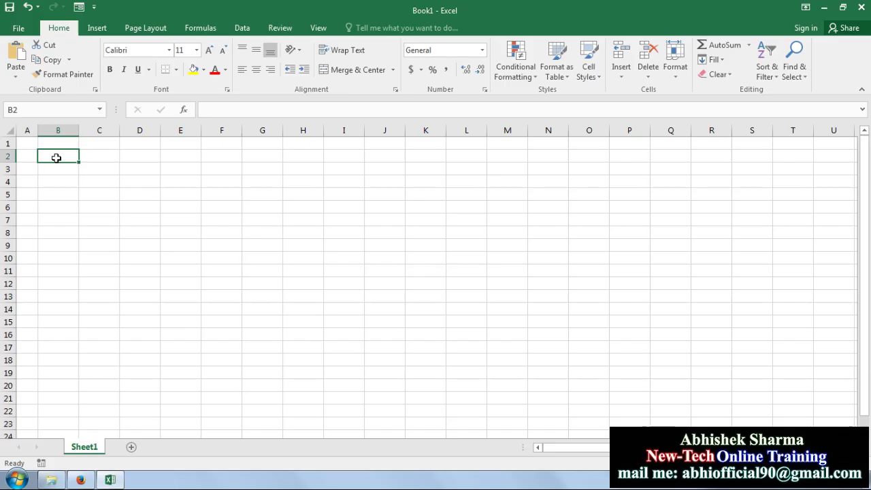
drag(57, 158, 539, 169)
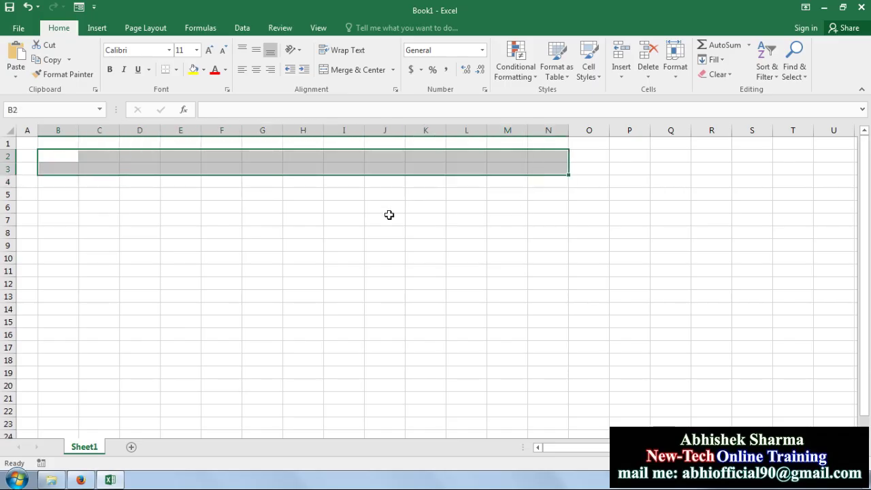
click(344, 70)
click(317, 250)
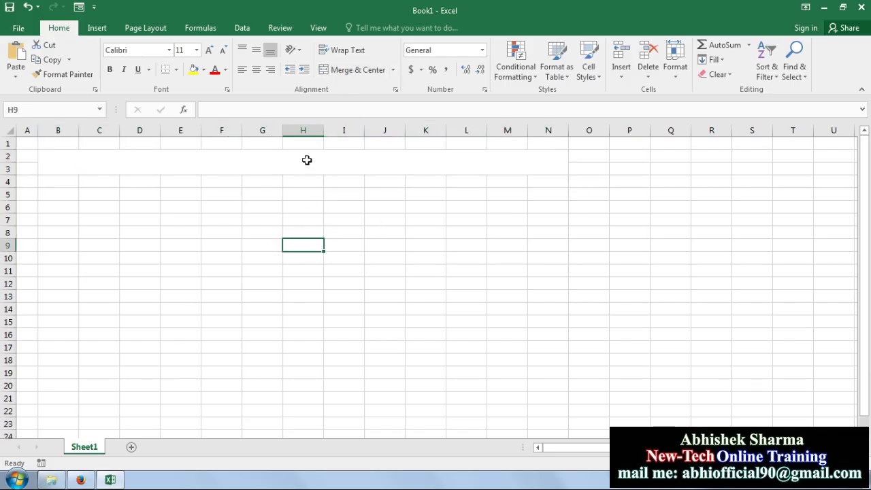
Enter the title "EXCEL DASHBOARD TUTORIAL IN HINDI |COMPARATIVE DASH BOARD" in the merged cell B2
click(307, 160)
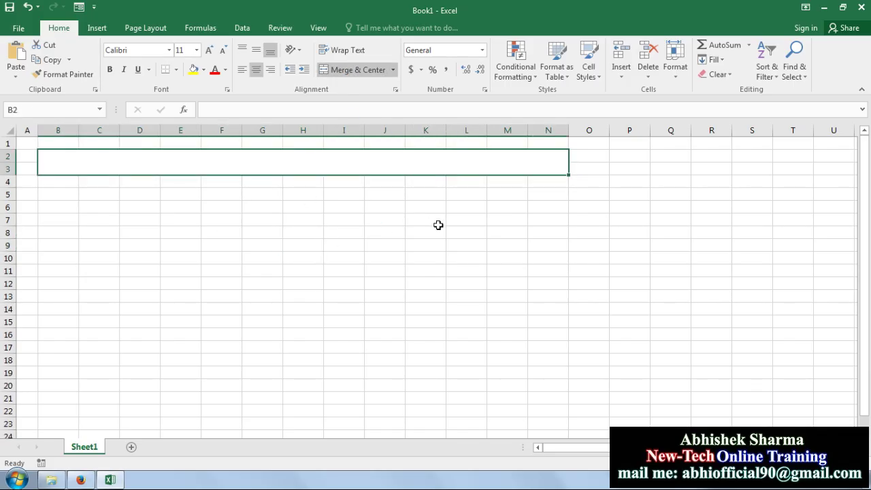
text(EXC)
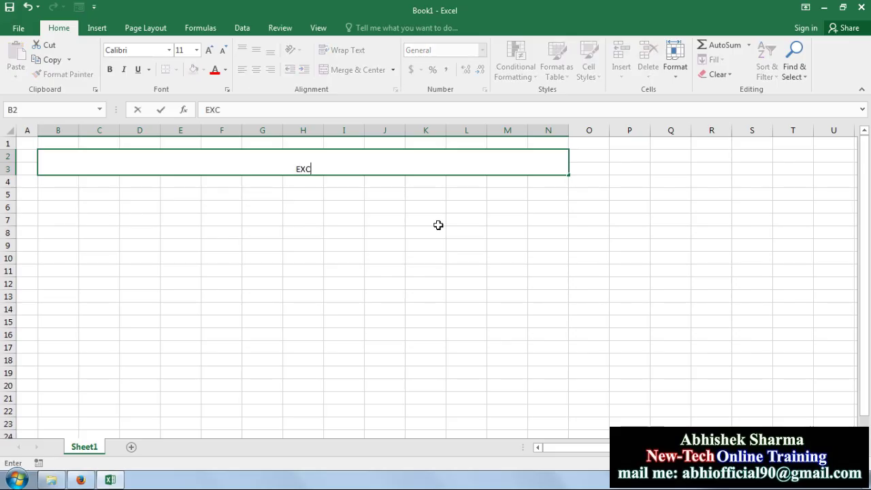
text(EL DASHBO)
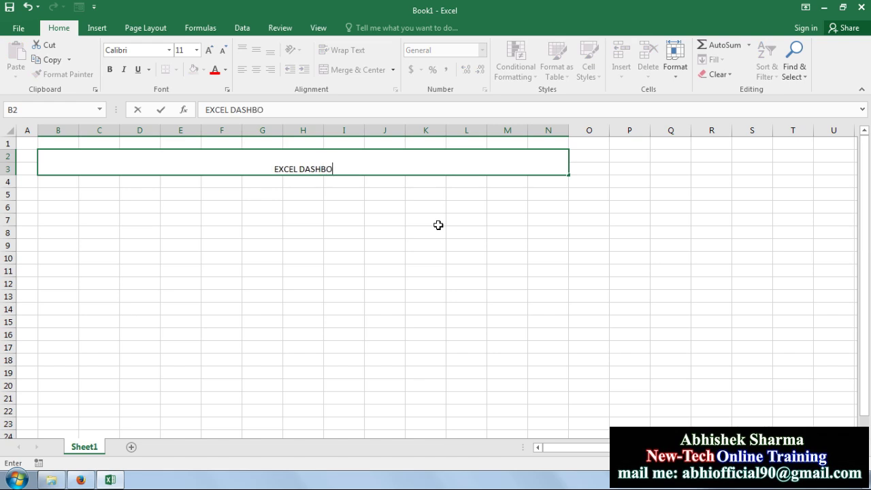
text(ARD T)
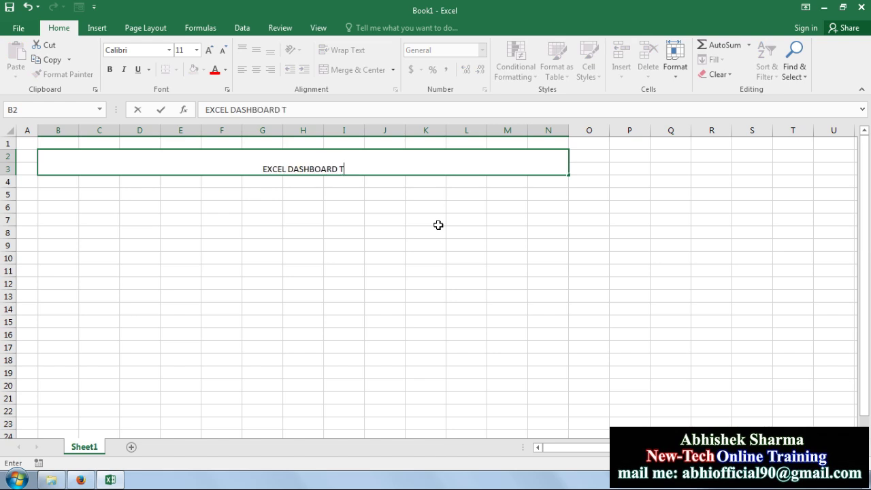
text(UTORIAL IN )
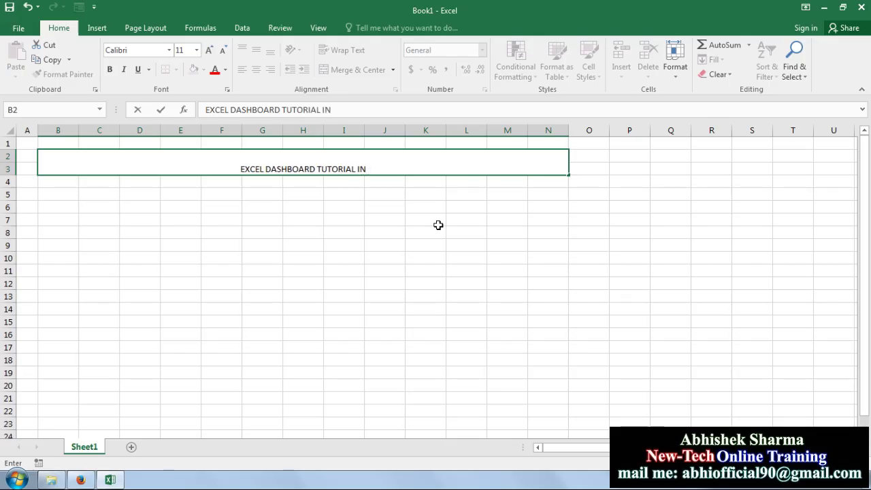
text(HINDI )
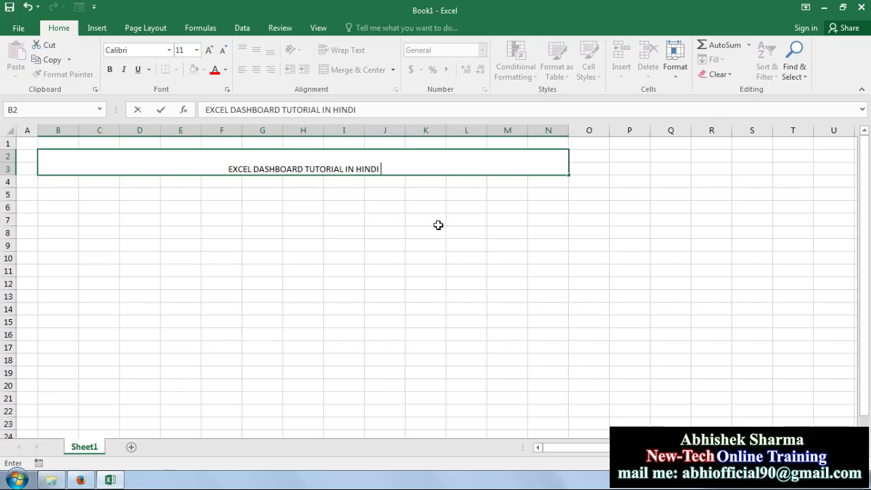
text(|)
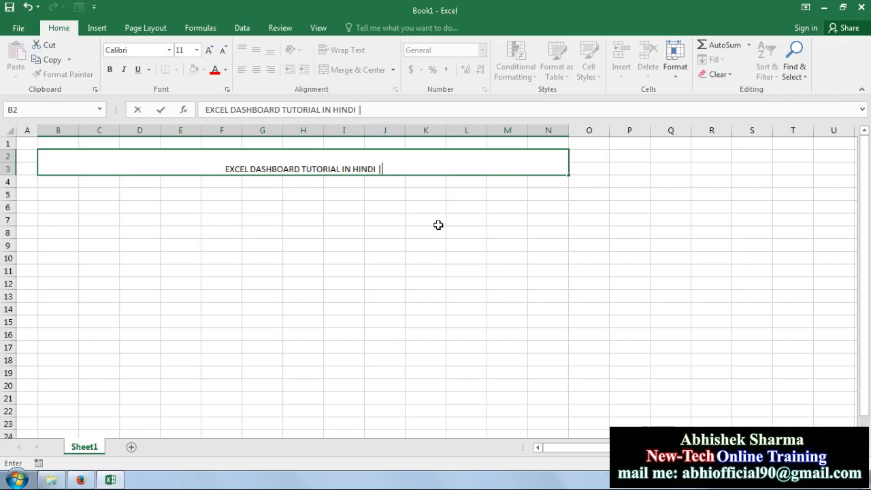
text(C)
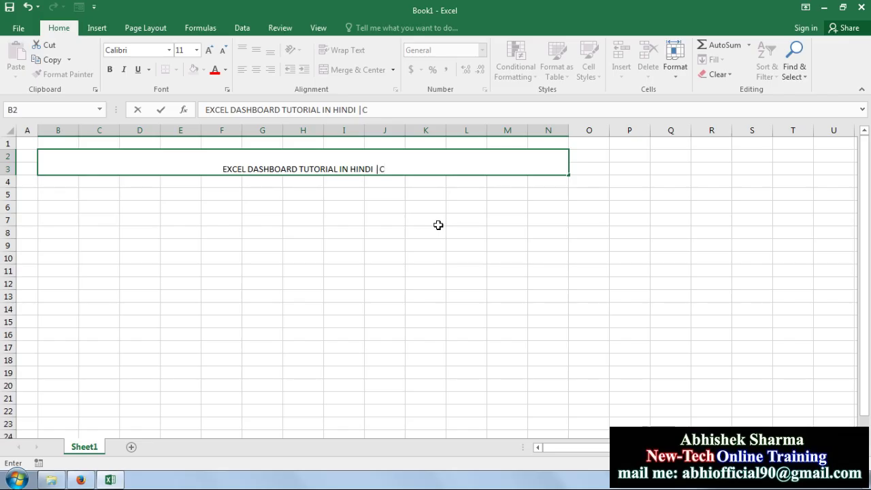
text(OM)
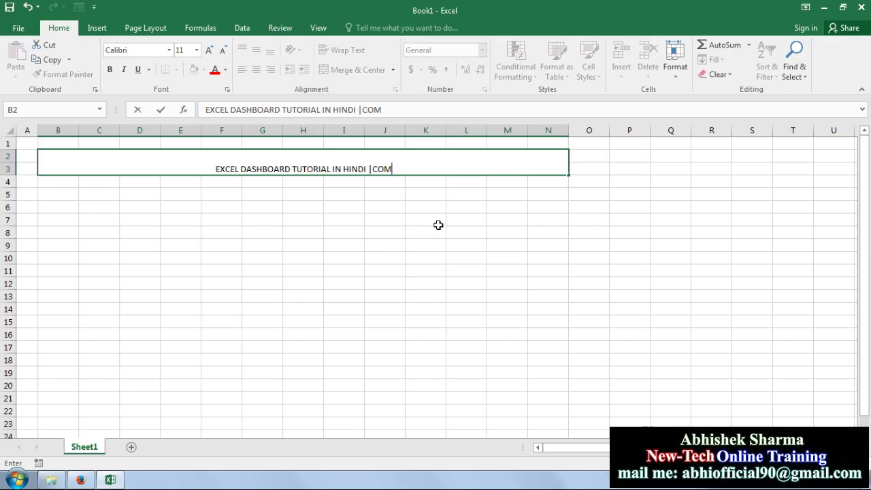
text(PARATI)
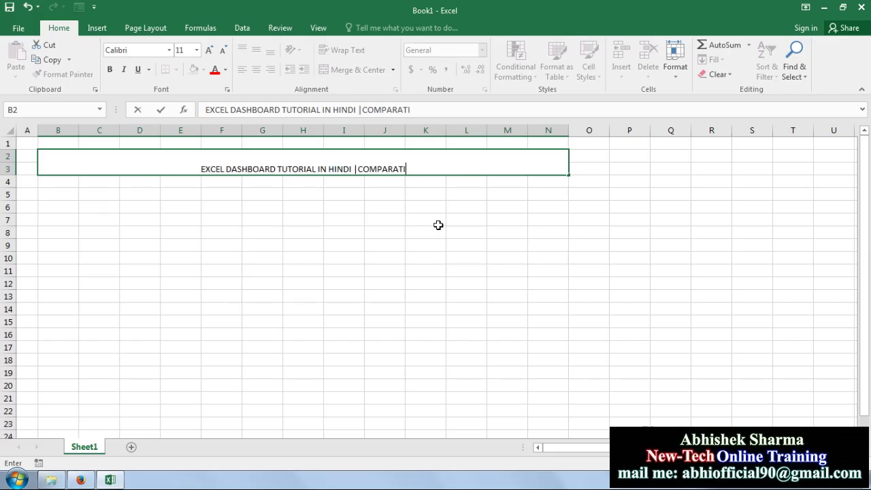
text(VE DASH)
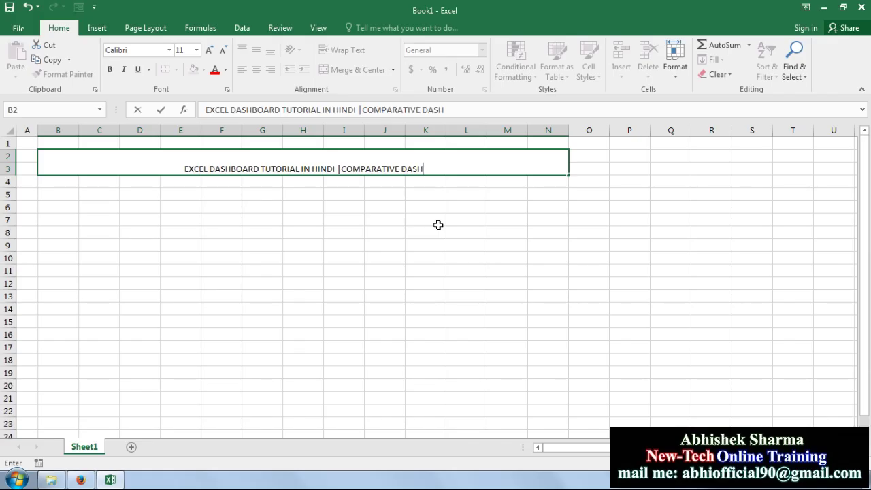
text( BOARD)
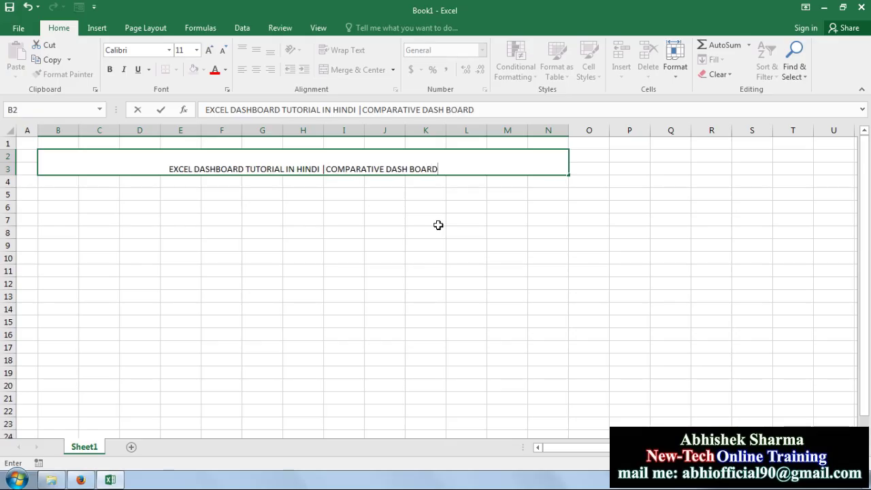
click(439, 227)
Middle-align the title vertically and format its text as bold at font size 20
click(356, 156)
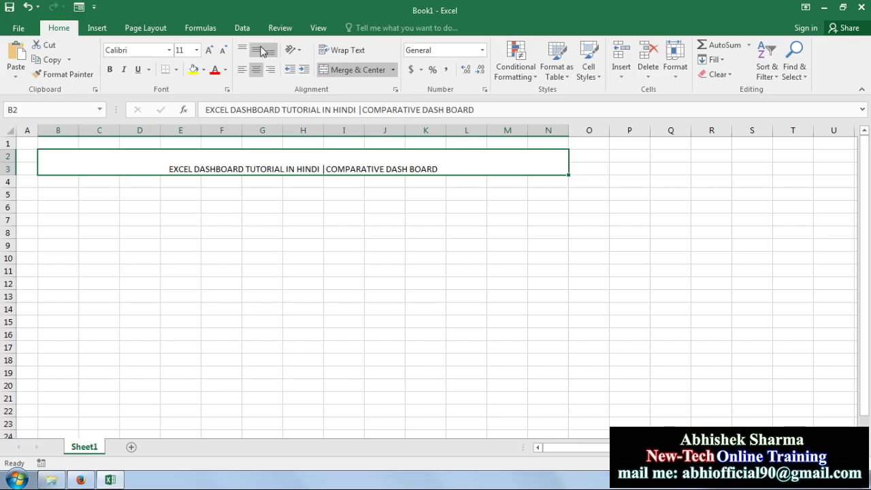
click(262, 52)
click(209, 50)
click(209, 50)
click(209, 51)
click(209, 51)
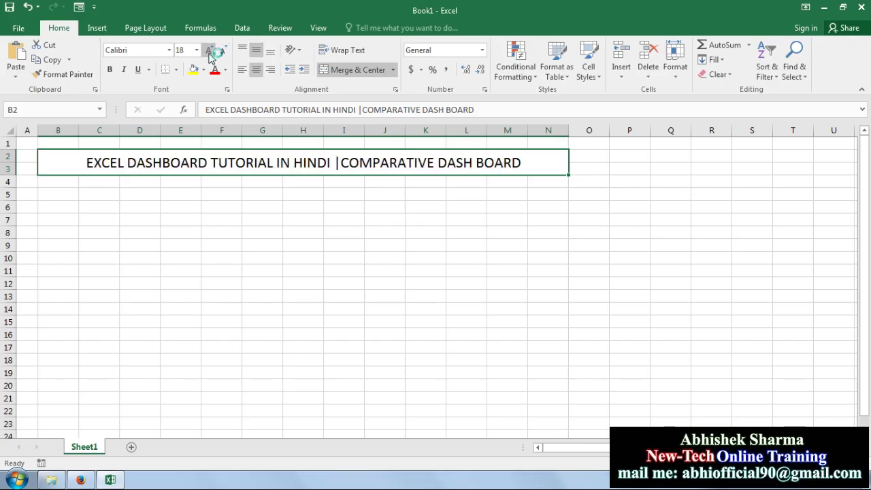
click(209, 50)
click(110, 69)
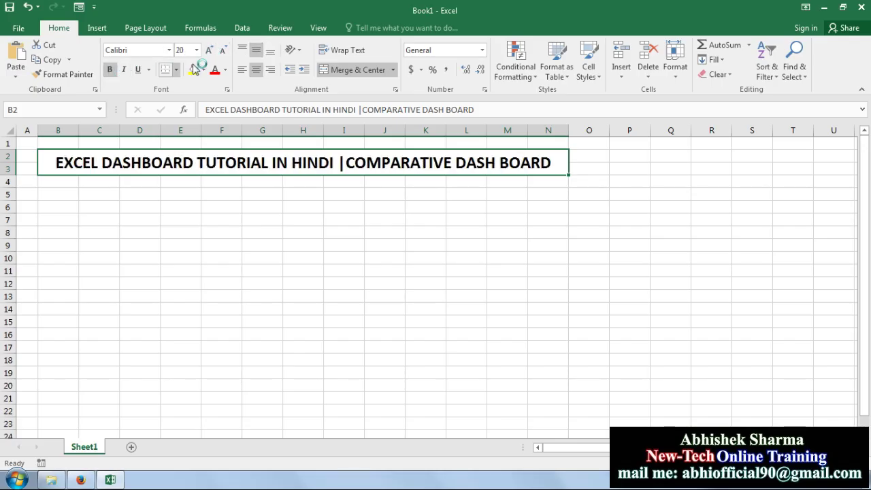
Give the title cell a black fill and a white font color
click(203, 70)
click(206, 94)
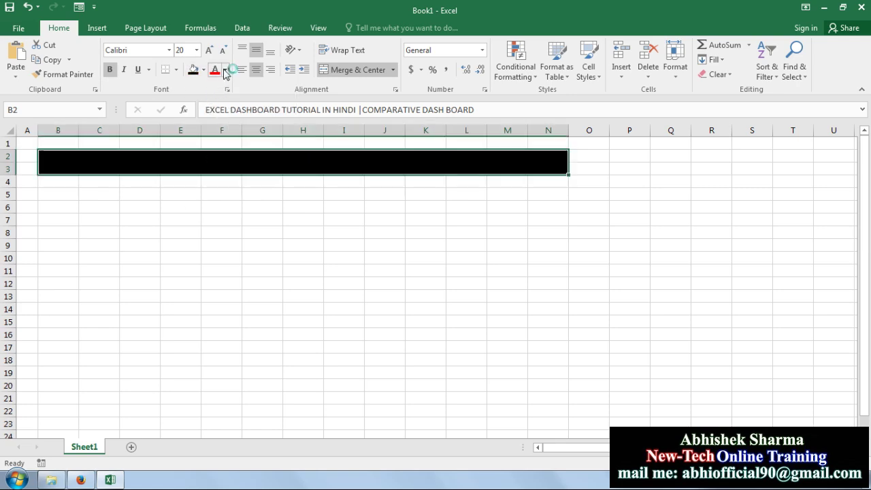
click(225, 71)
click(220, 112)
click(229, 220)
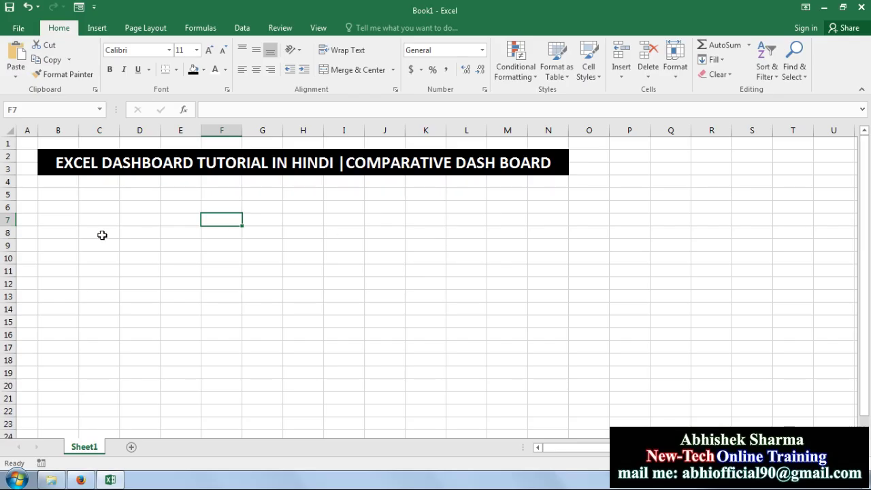
Enter the headings S.NO., YEAR, MONTHS, PRODUCTS, UNITS and SALES across cells B5 to G5
click(57, 194)
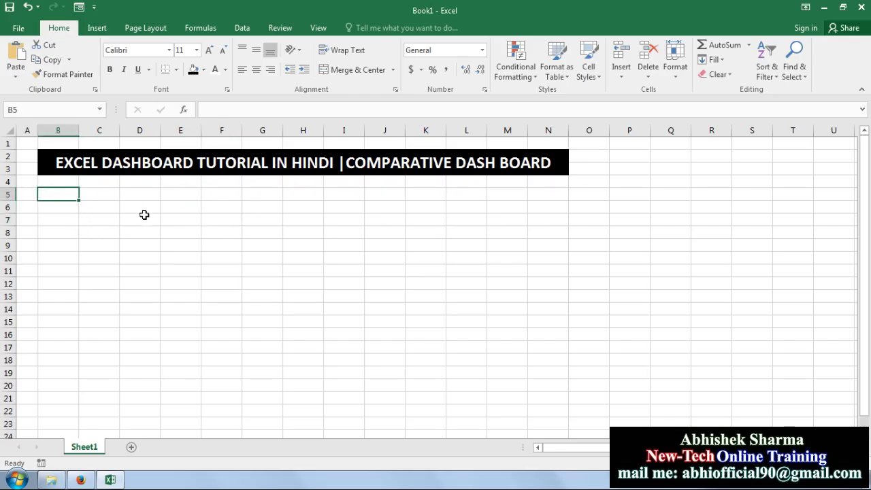
text(S.NO.)
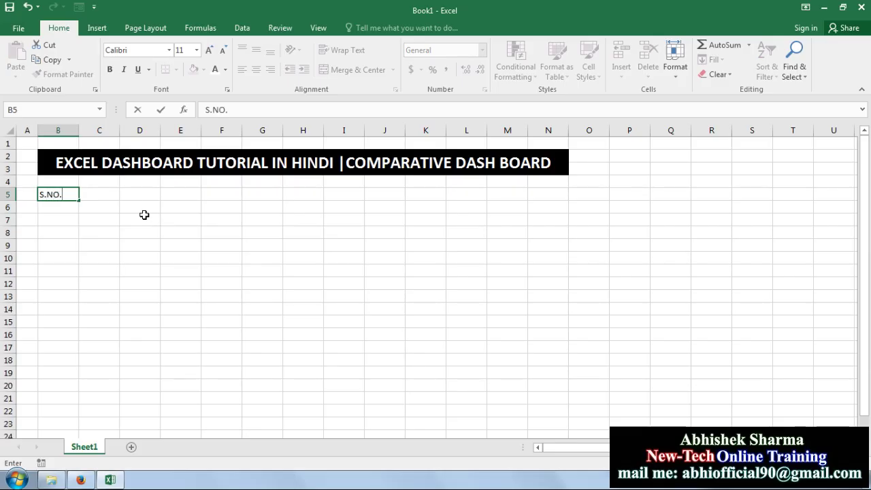
key(Tab)
text(YEA)
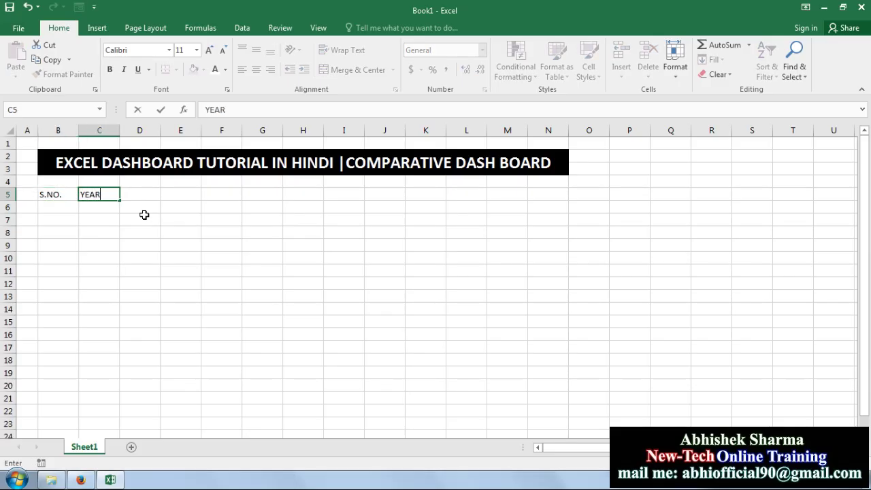
key(Tab)
text(M)
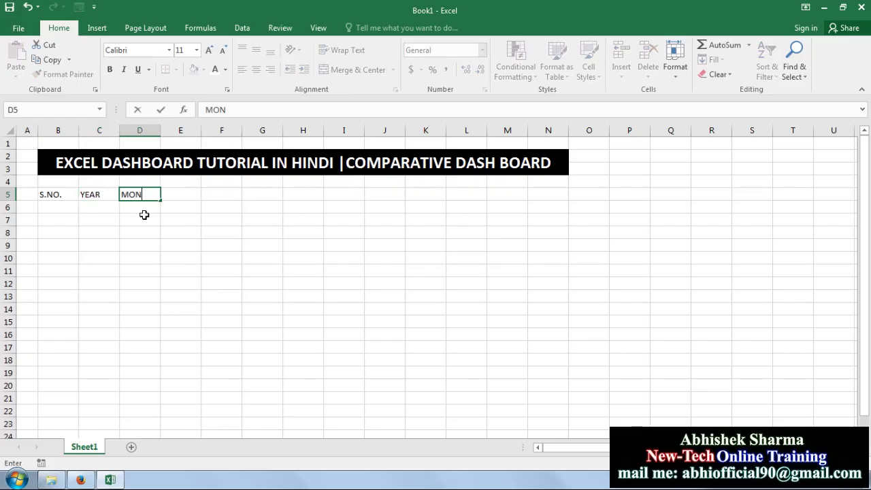
text(ONTHS)
key(Tab)
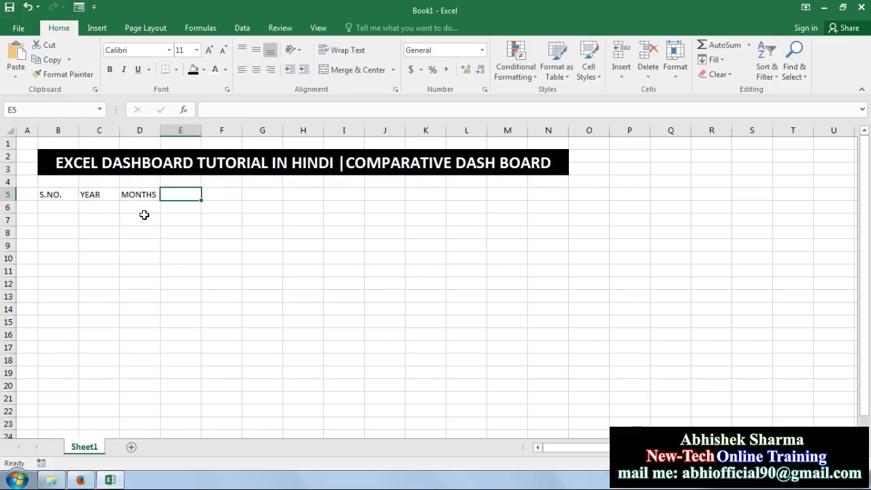
text(PRODUCTS)
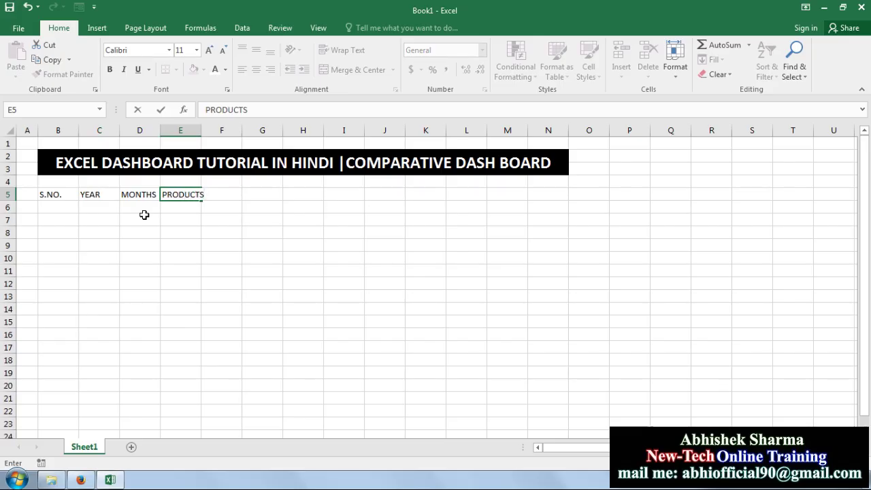
key(Tab)
text(UNITS)
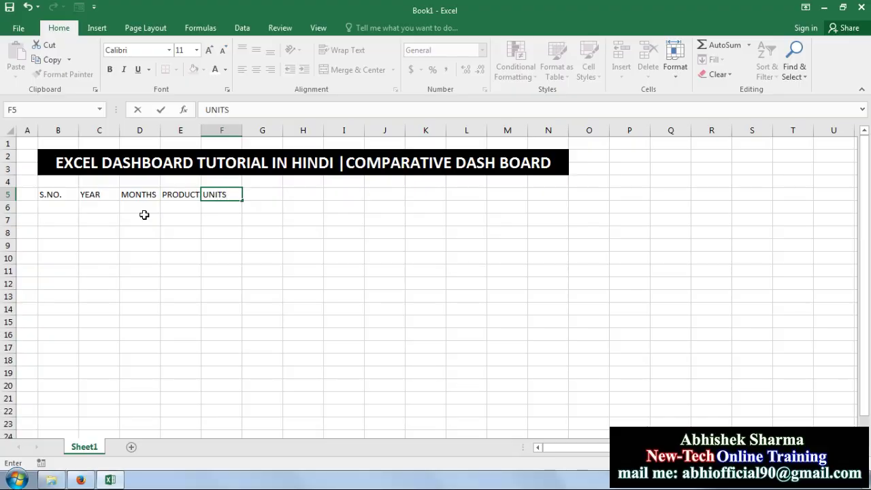
key(Tab)
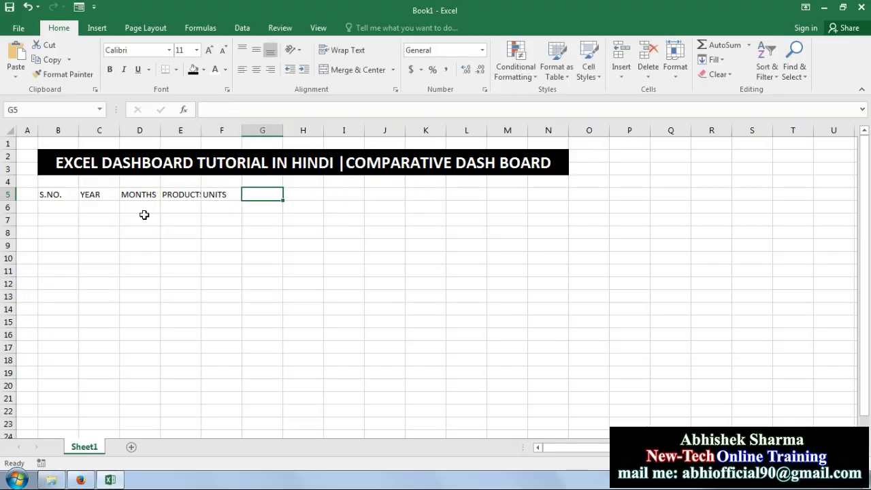
text(SAL)
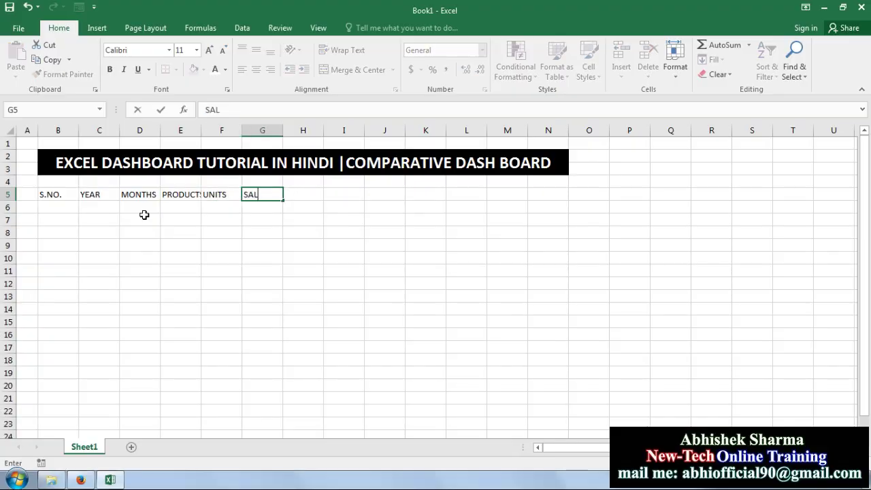
text(ES)
key(Return)
Merge and center each heading from S.NO. to UNITS over rows 5 and 6 of its own column
click(55, 197)
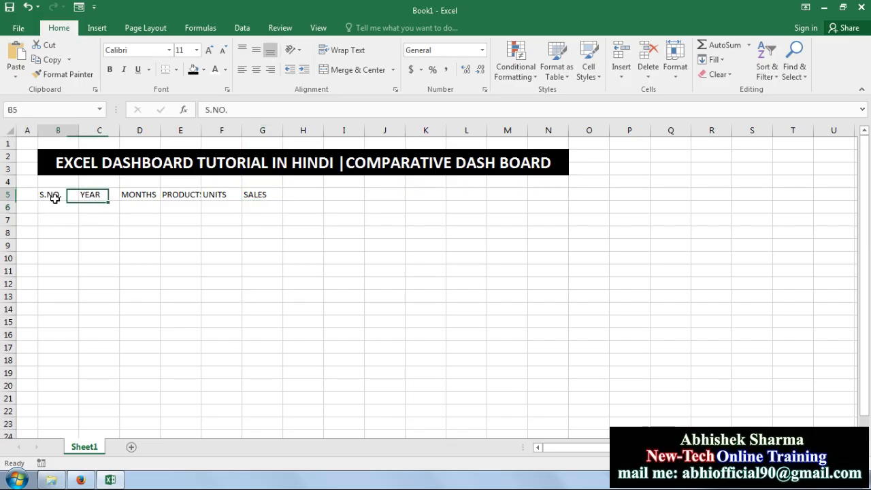
drag(55, 197, 55, 206)
click(359, 69)
drag(107, 194, 179, 206)
click(341, 70)
click(354, 70)
click(367, 74)
click(342, 74)
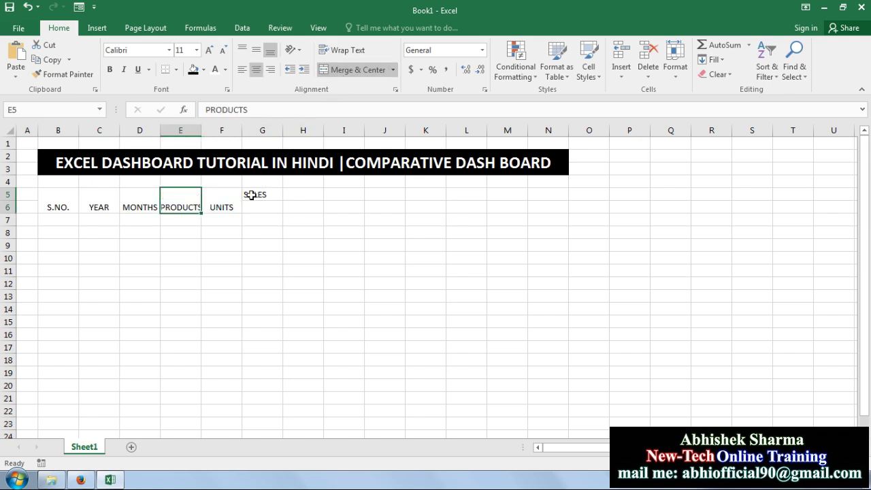
Merge and center the SALES heading across G5:H5
drag(252, 196, 311, 195)
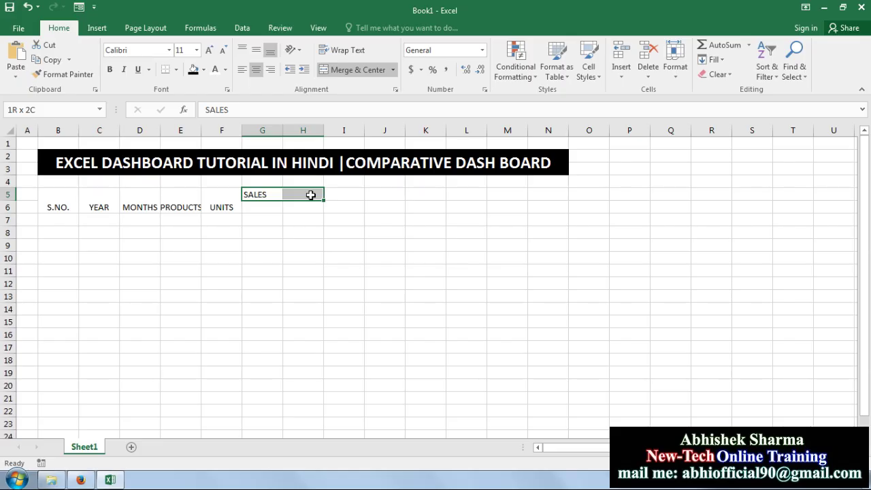
click(358, 71)
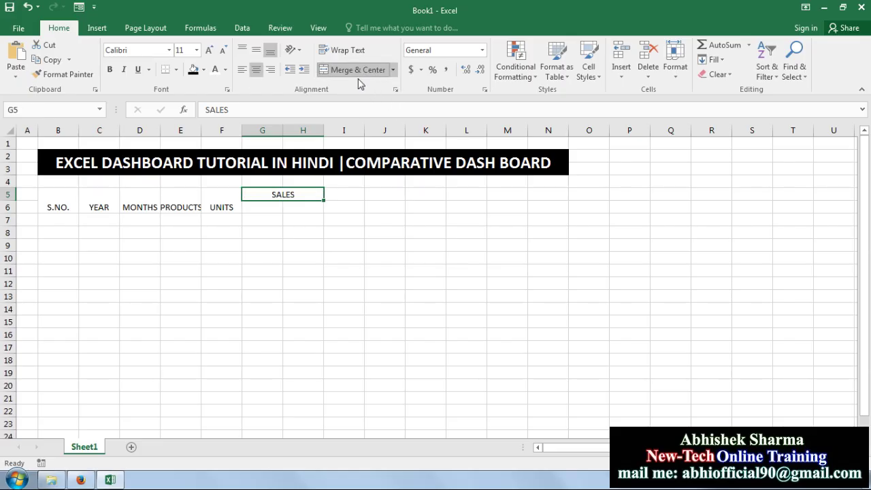
click(249, 211)
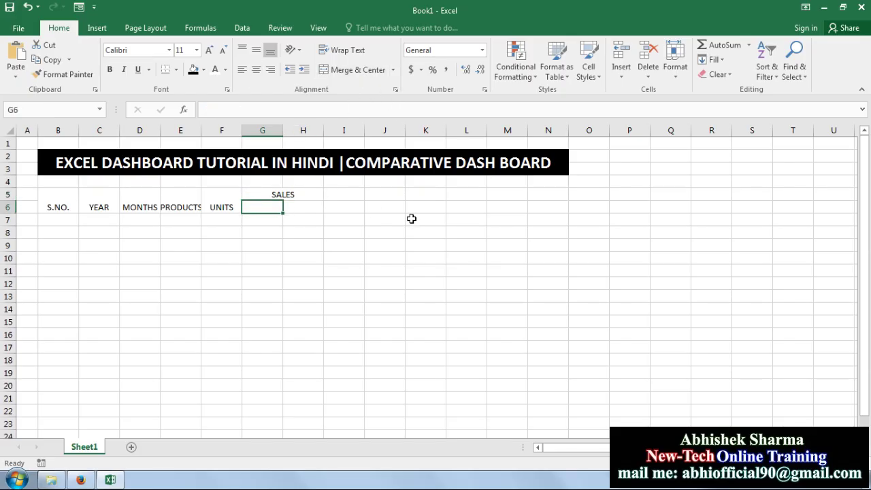
Enter the subheadings NORTH ZONE in G6 and SOUTH ZONE in H6 under the SALES heading
text(NORTH)
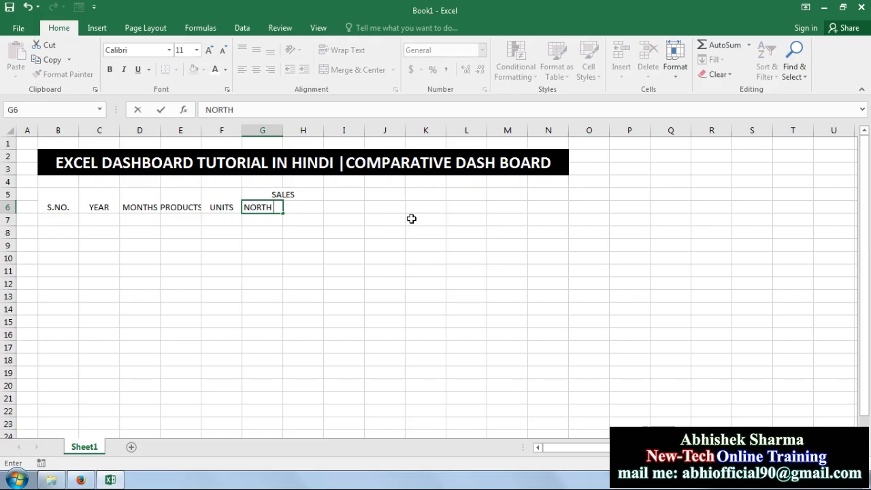
text( ZONE)
key(Tab)
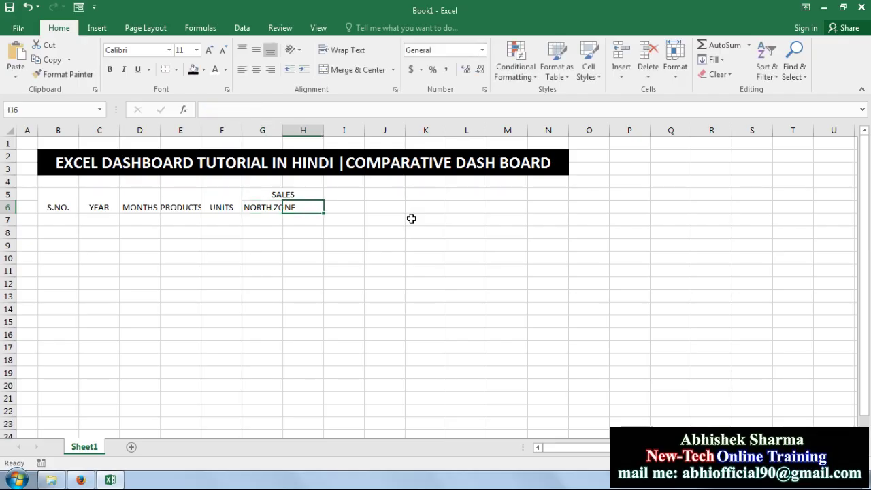
text(SO)
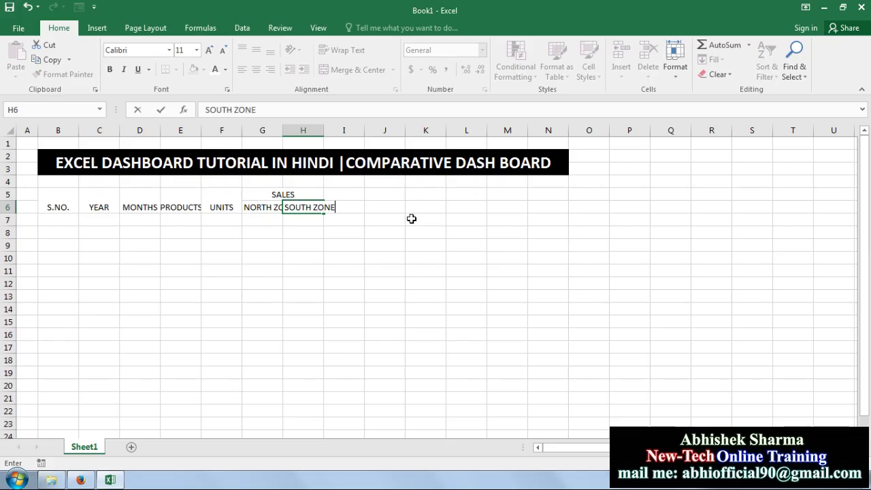
text(UTH ZONE)
click(398, 218)
Adjust the widths of columns G and H to fit the NORTH ZONE and SOUTH ZONE subheadings
double_click(283, 130)
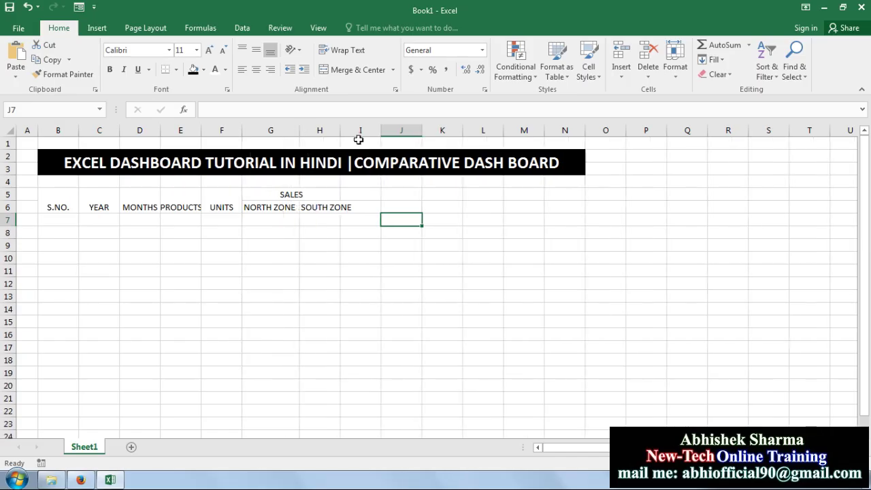
double_click(340, 131)
click(342, 245)
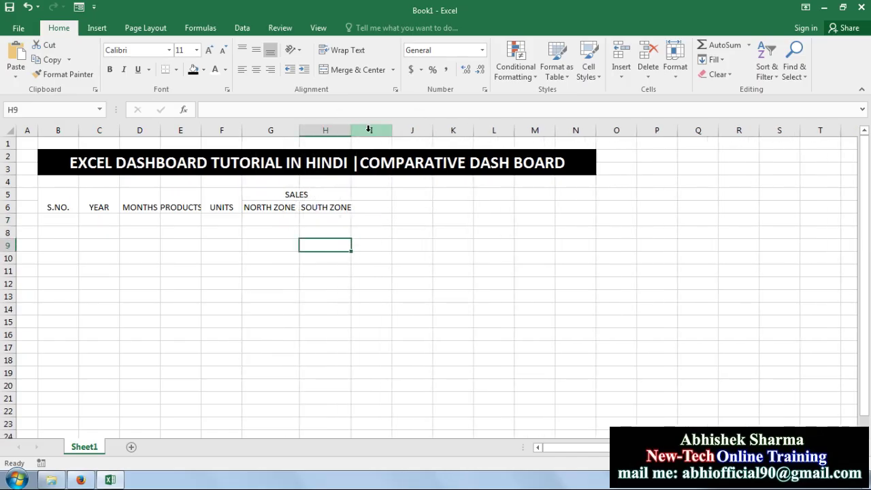
drag(351, 130, 355, 130)
drag(300, 130, 297, 130)
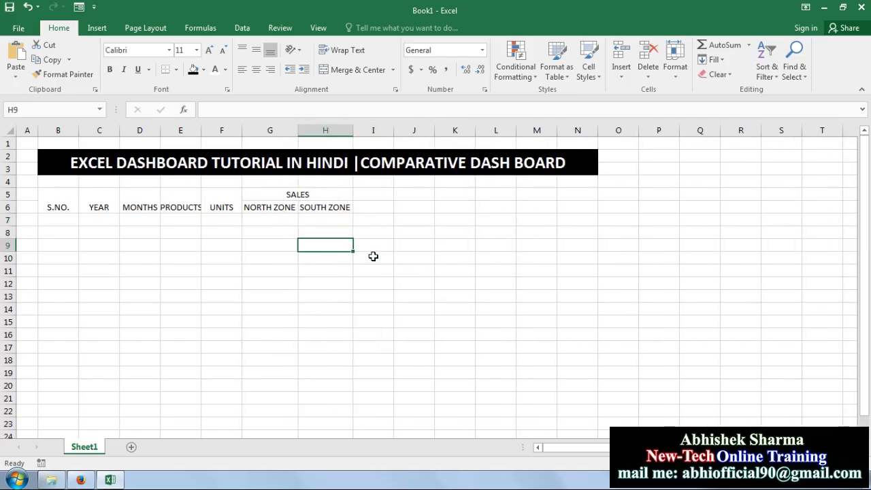
click(373, 256)
Number the S.NO. column from 1 to 12 in cells B7 to B18
click(56, 218)
text(1)
key(Return)
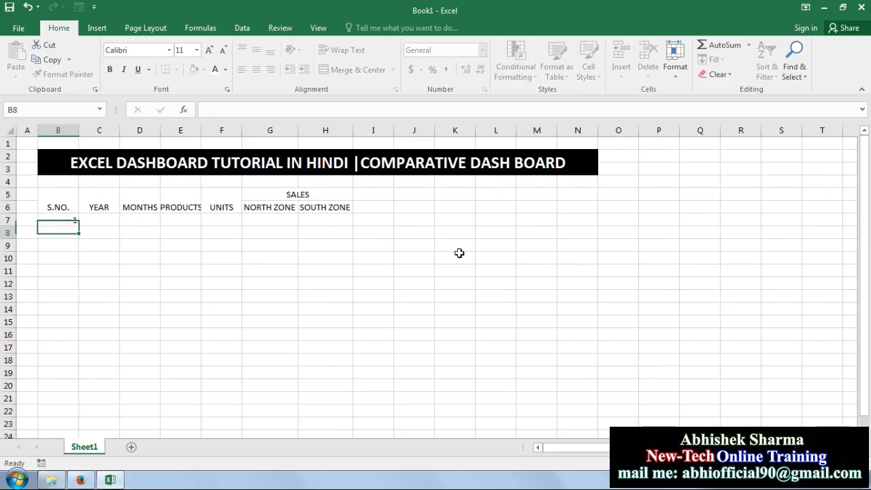
text(2)
key(Return)
text(3)
key(Return)
drag(65, 220, 71, 372)
Enter 2017 in the YEAR column and copy it down through cells C7 to C18
click(92, 218)
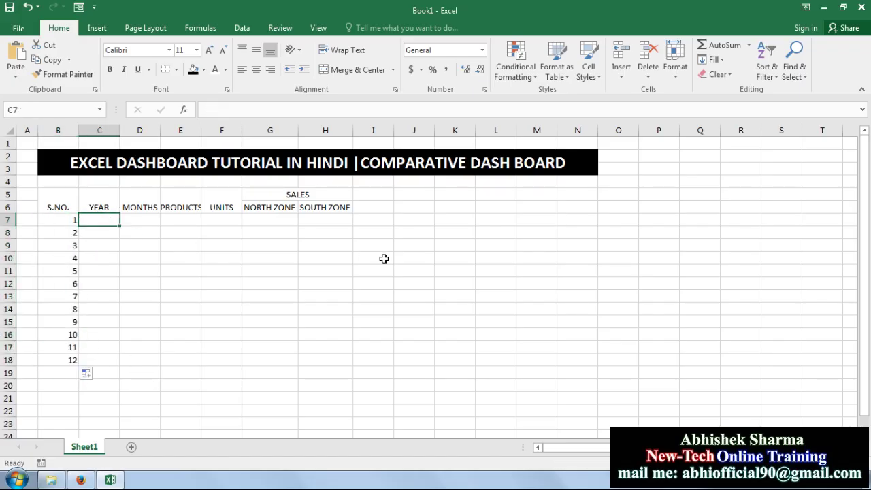
text(2017)
key(Return)
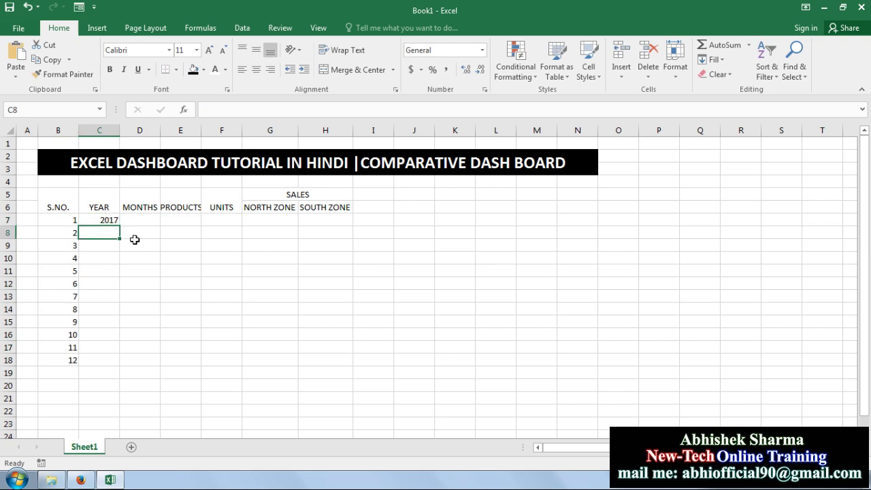
drag(111, 220, 104, 364)
Fill the MONTHS column with JAN to DEC in cells D7 to D18
click(151, 222)
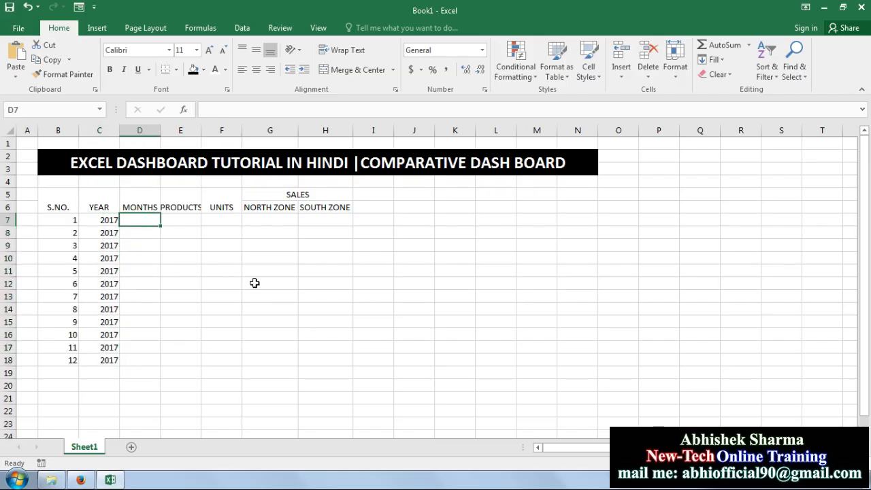
text(JAN)
key(Return)
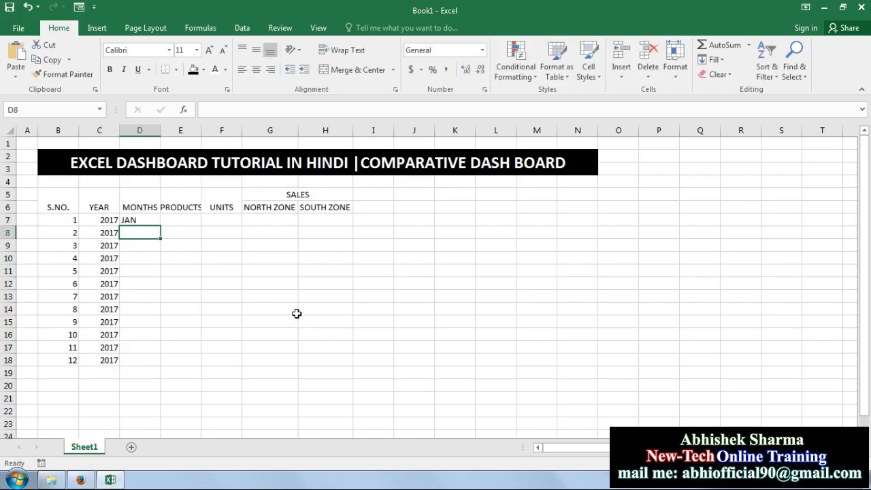
text(FEB)
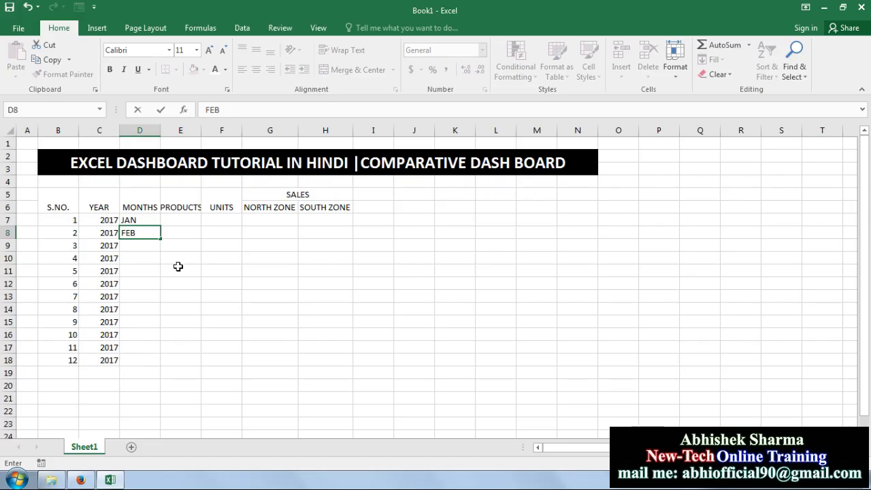
click(179, 269)
drag(140, 217, 162, 360)
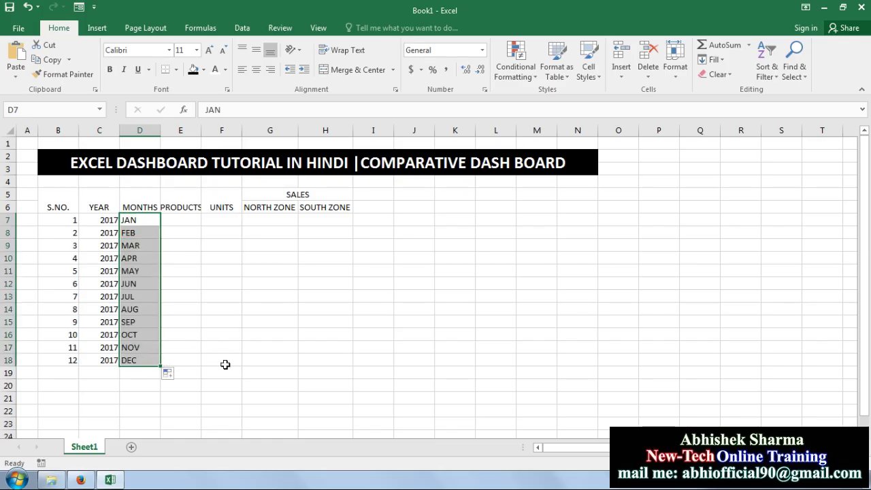
Fit column E to the PRODUCTS heading and fill cells E7 to E18 with ITEMS
click(184, 217)
double_click(205, 130)
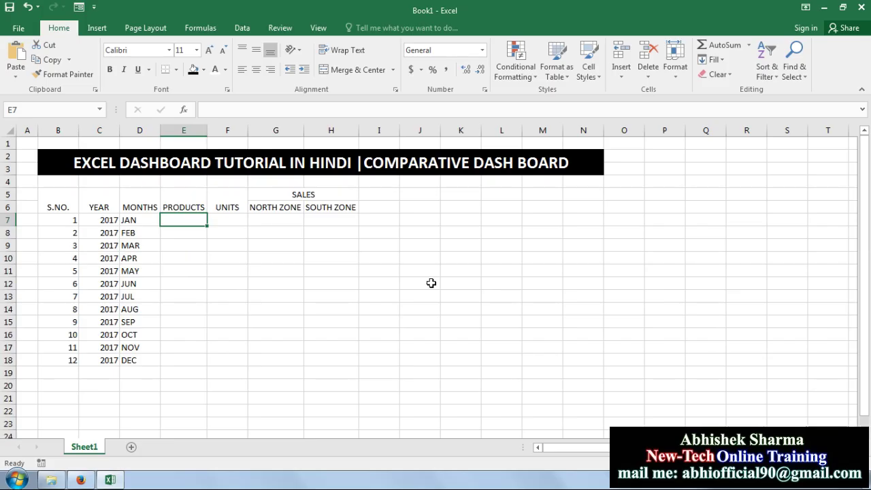
text(I)
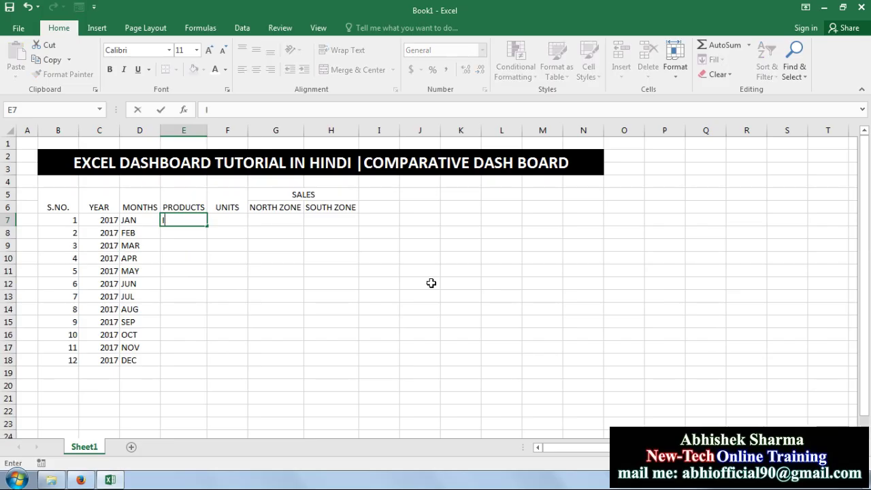
text(TEMS)
key(Return)
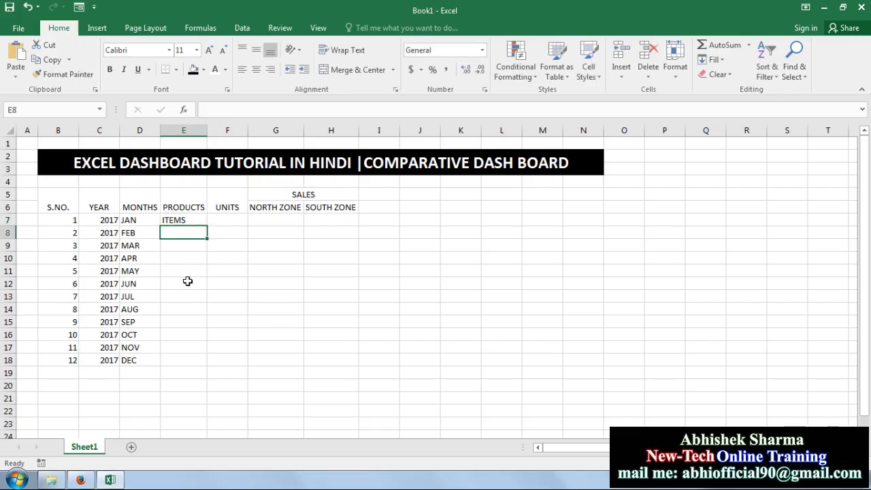
click(183, 217)
drag(208, 226, 203, 365)
Enter PCS in the UNITS column and copy it down through cells F7 to F18
click(215, 221)
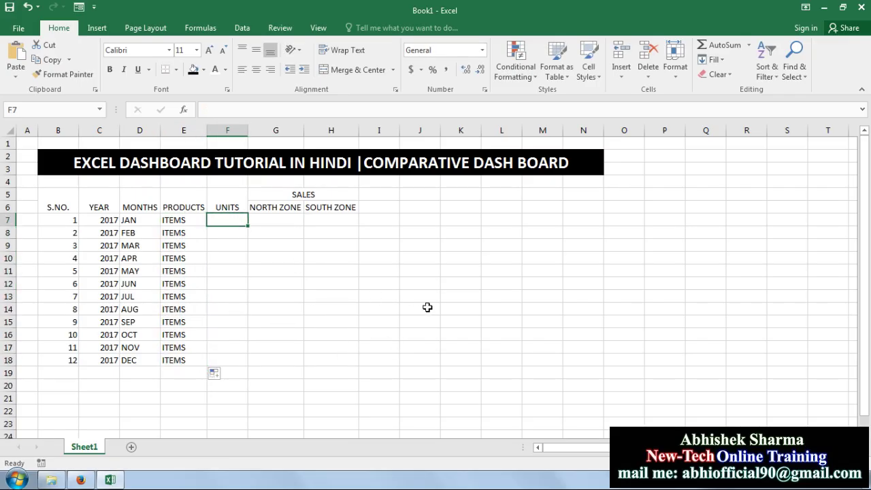
text(PCS)
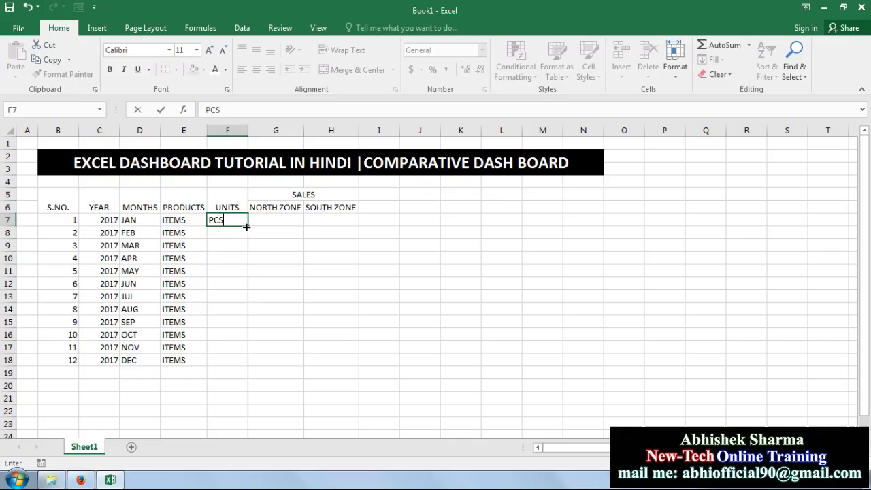
drag(248, 226, 238, 367)
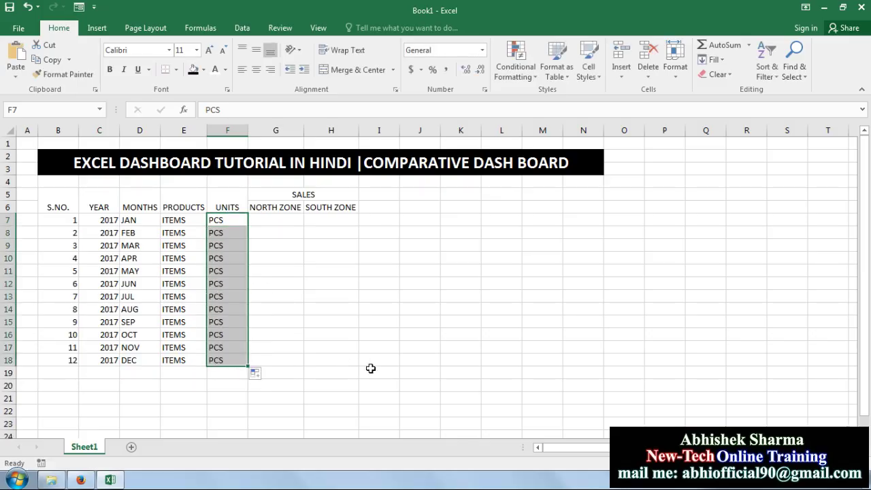
click(276, 217)
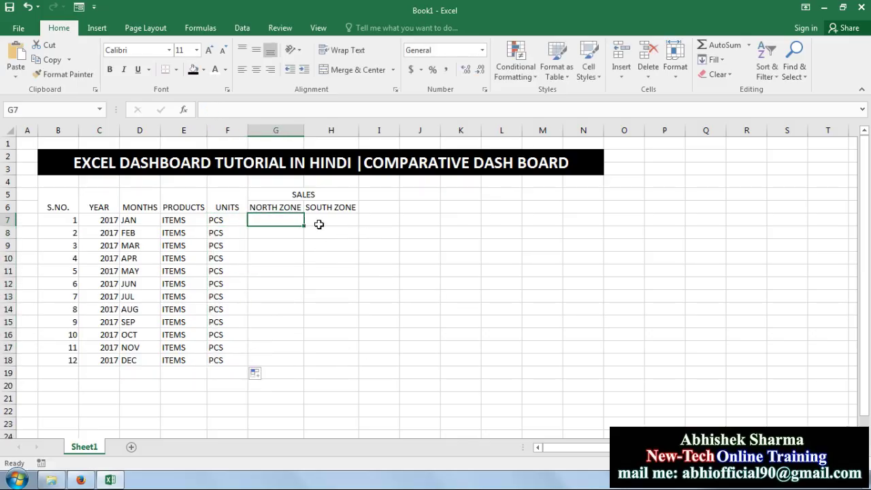
Format the table header B5:H6 with a black fill and bold white text
drag(58, 199, 317, 198)
click(357, 69)
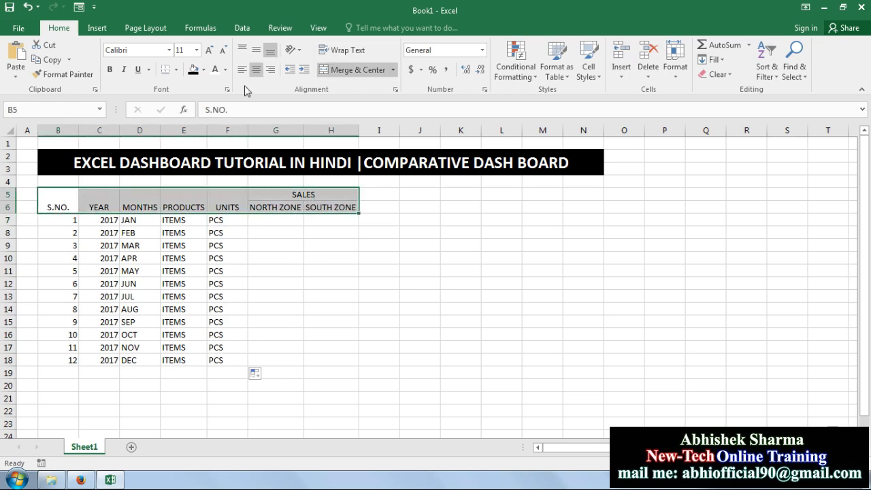
click(193, 69)
click(213, 71)
click(110, 69)
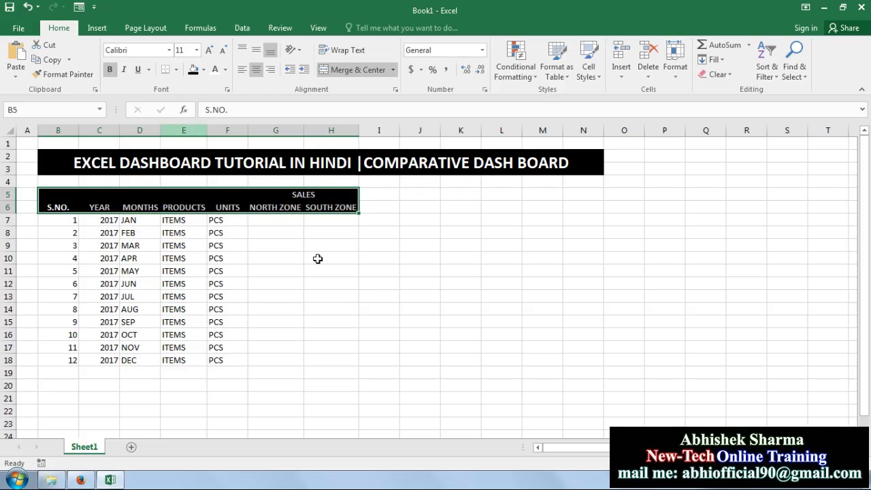
click(331, 259)
Give the merged SALES heading cell a dark red fill
click(288, 194)
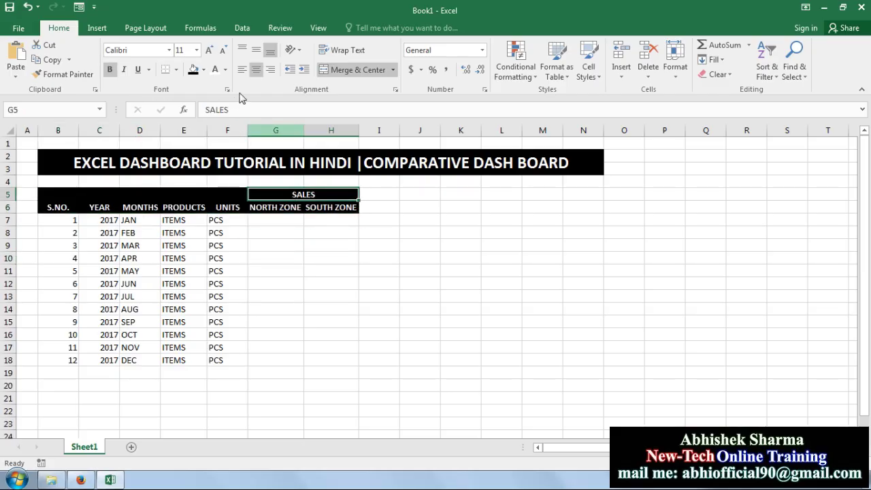
click(204, 69)
click(203, 169)
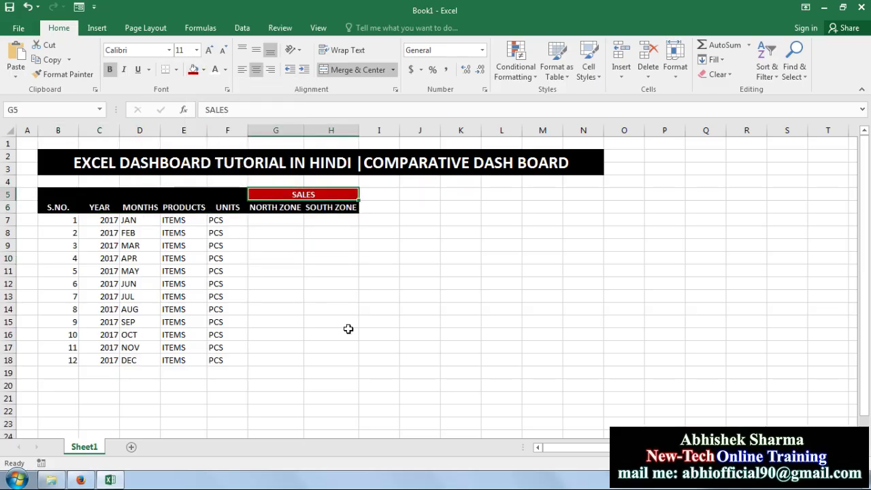
click(346, 332)
Enter the formula =RANDBETWEEN(100,500) in cell G7 for the January NORTH ZONE sales
click(266, 222)
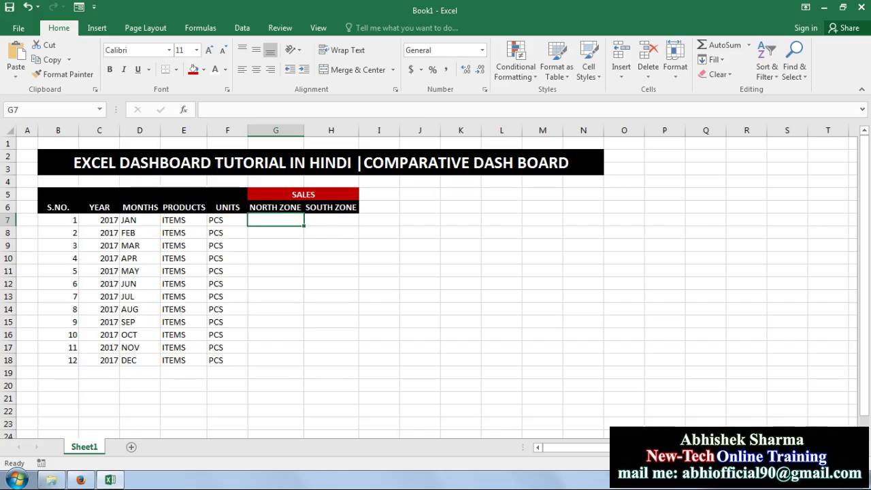
ctrl+scroll(502, 311, up, 1)
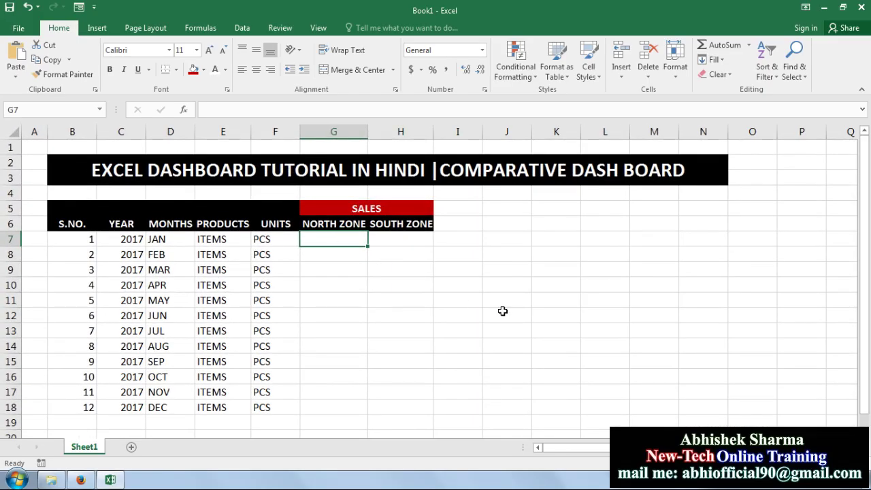
text(=)
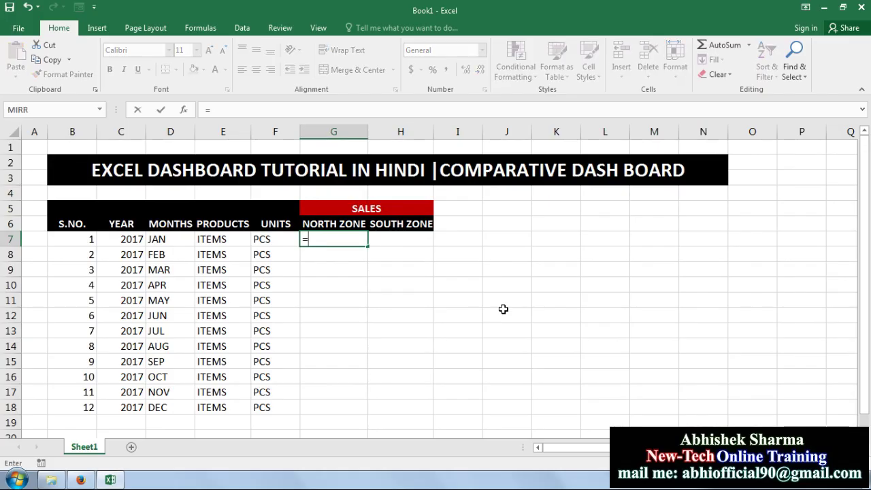
text(RAND)
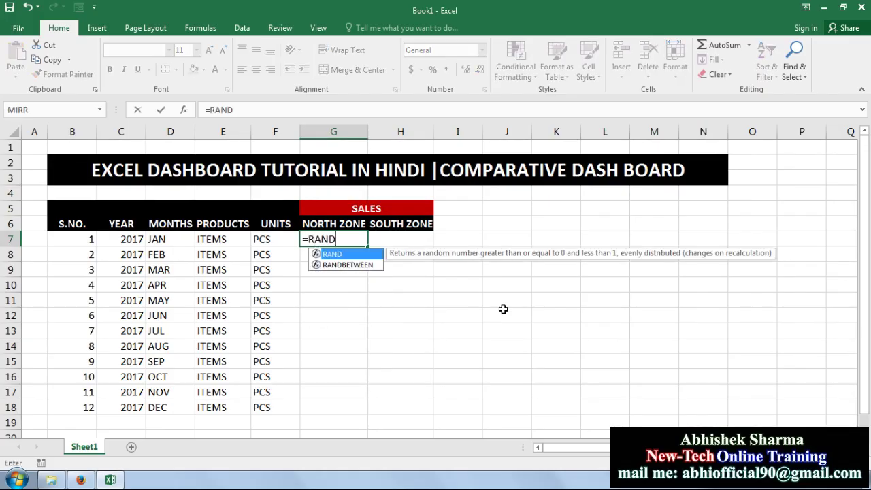
text(BETWEE)
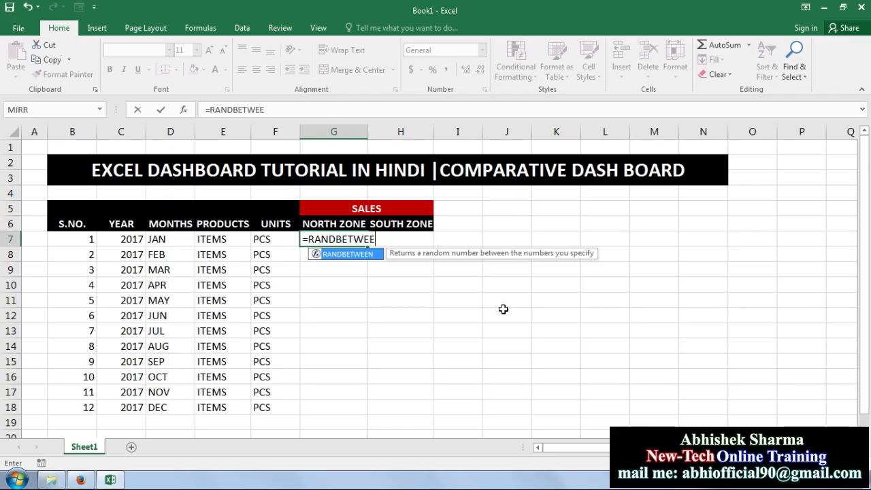
text(N()
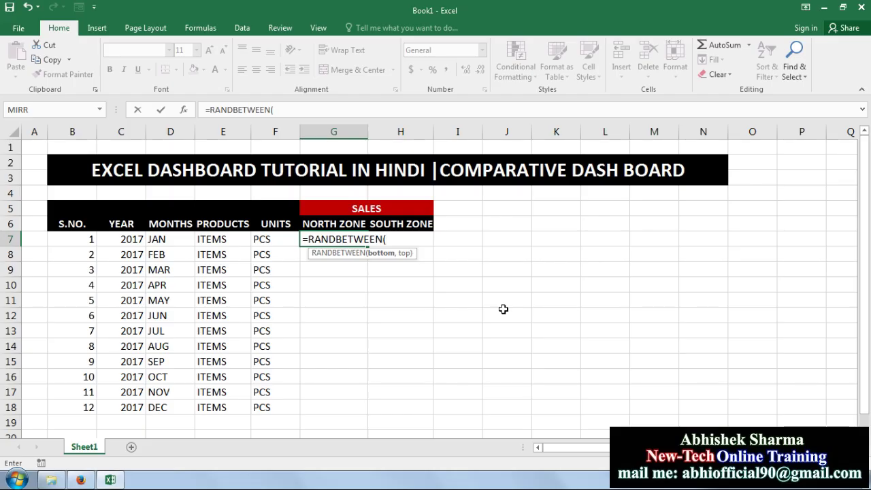
text(100,500)
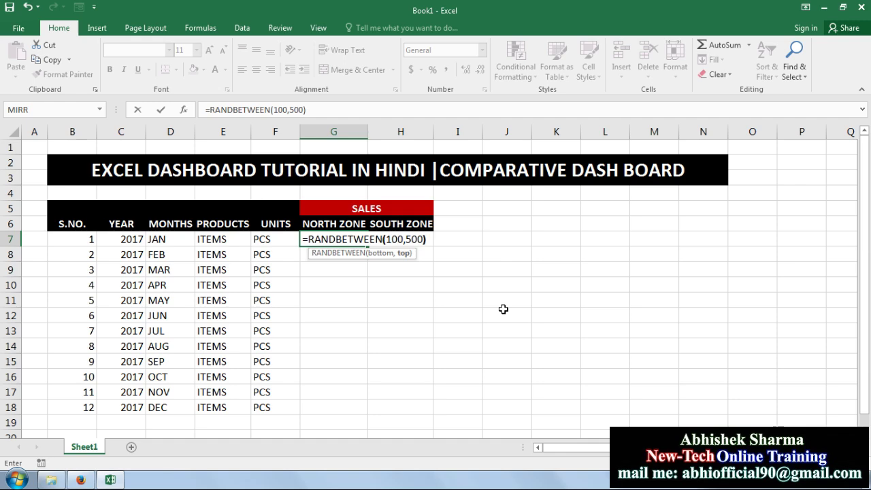
key(Return)
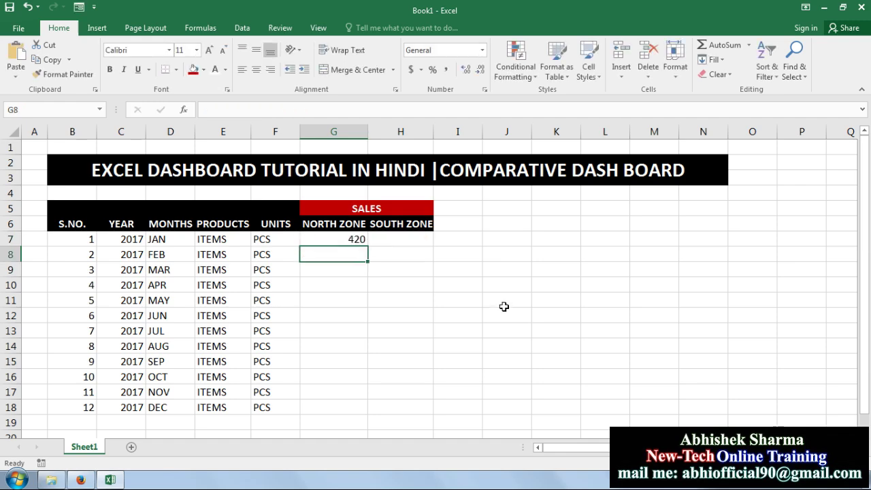
Copy the random sales formula from G7 across both zone columns down to H18
click(354, 240)
drag(367, 246, 428, 415)
click(440, 254)
click(560, 266)
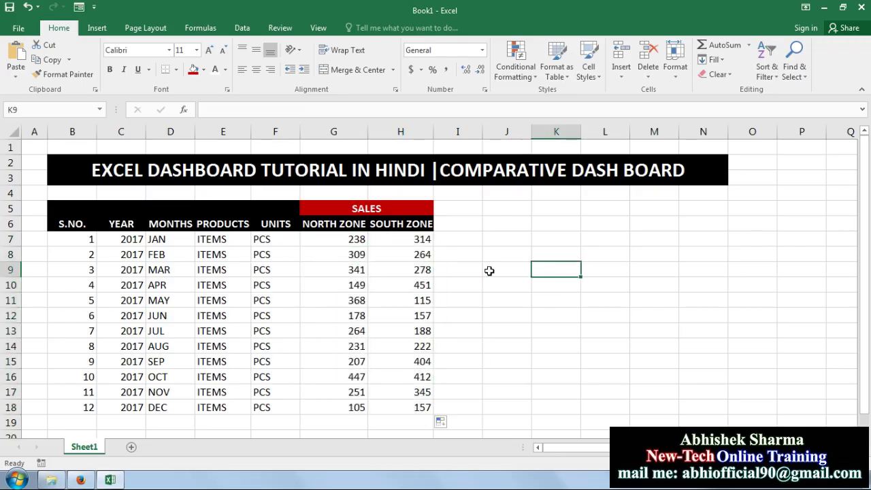
Enter 2 in cell I7 to trigger a recalculation of the random sales figures, and clear the cell again
click(469, 241)
text(2)
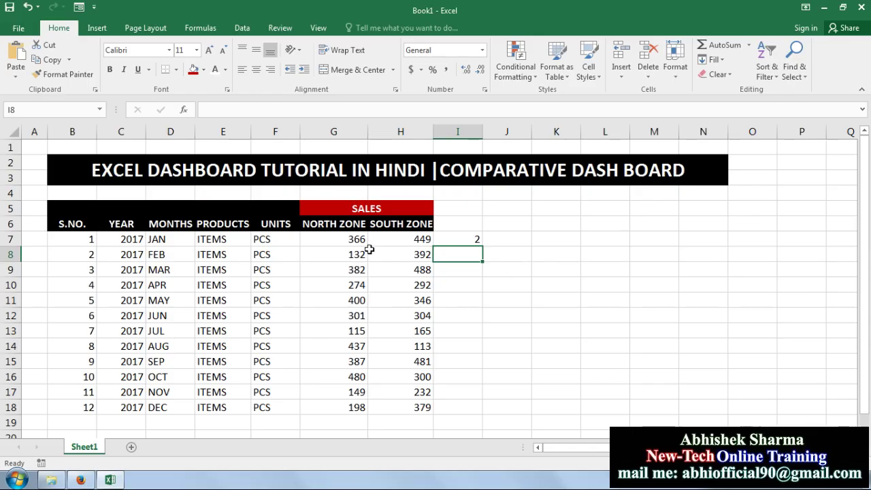
click(467, 238)
key(Delete)
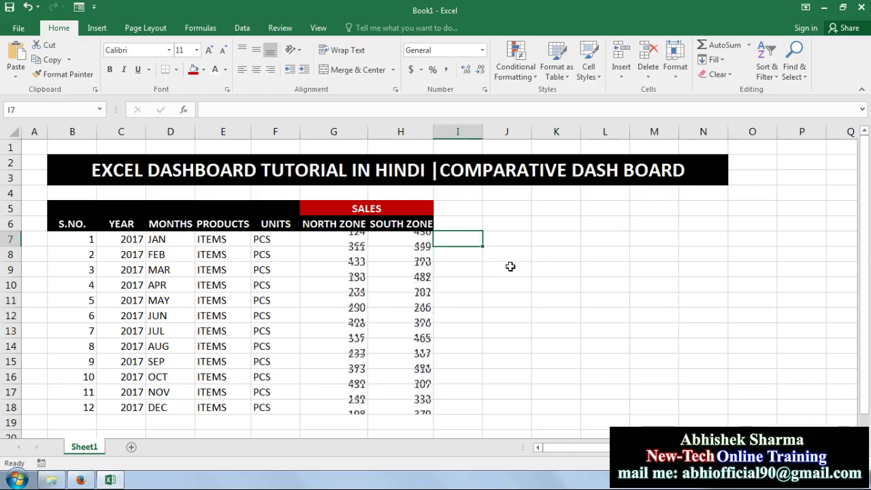
Replace the random formulas in G7:H18 with their static results by pasting the range over itself as values
drag(355, 242, 422, 407)
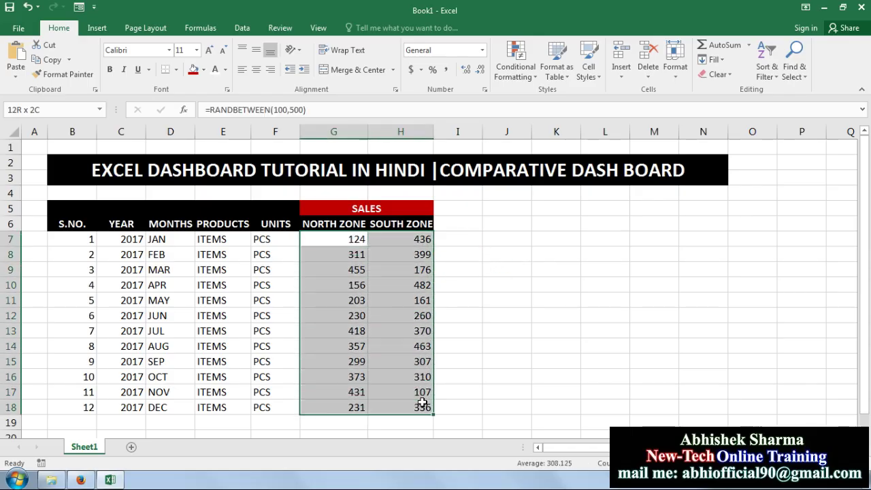
click(49, 59)
click(15, 76)
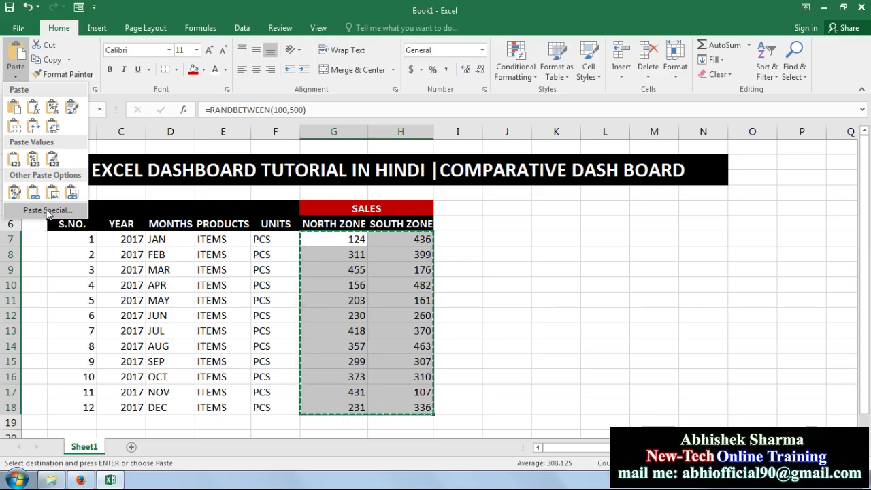
click(31, 204)
click(597, 174)
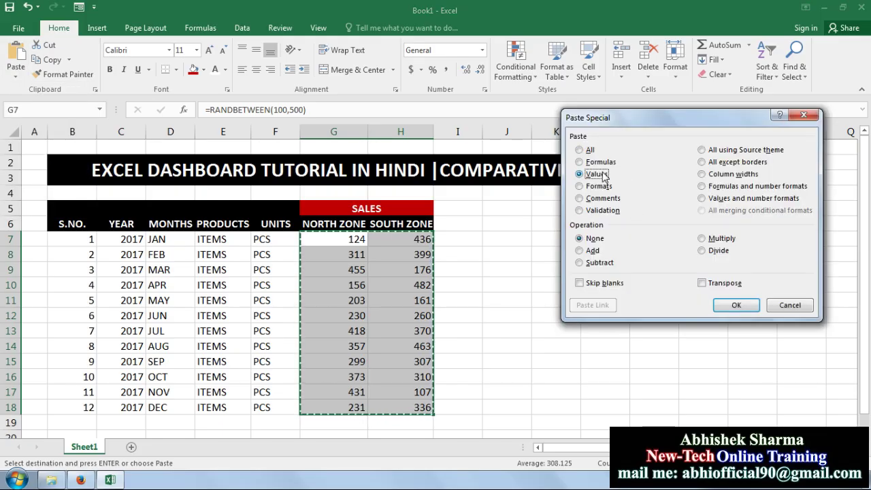
click(735, 305)
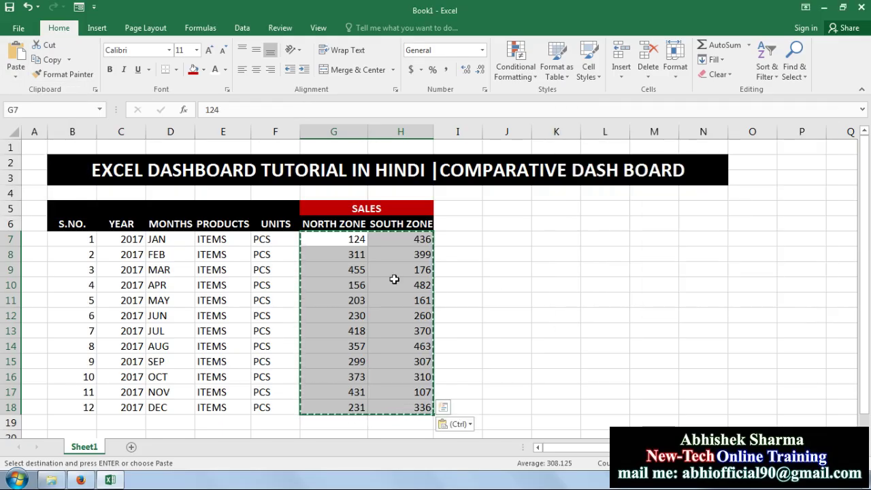
Set the January NORTH ZONE sales in cell G7 to 125
click(350, 239)
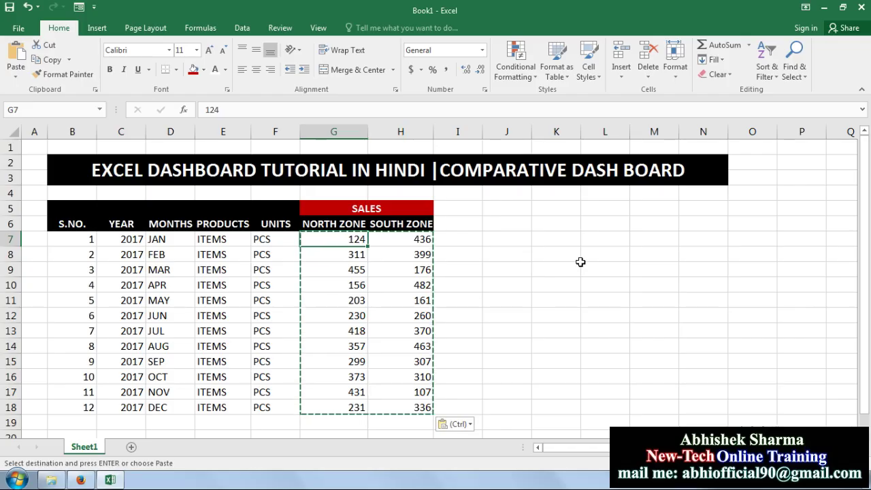
text(125)
key(Return)
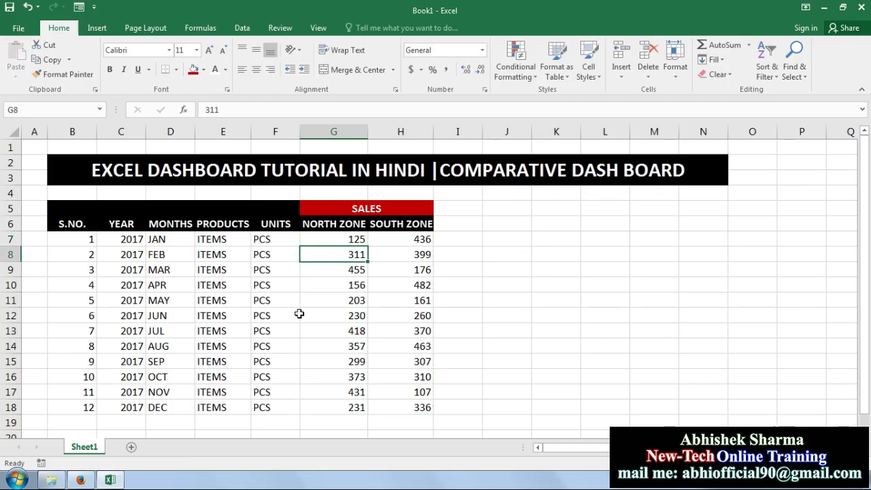
Format the whole sales table B5:H18 with bold text, all borders and centred alignment
drag(420, 406, 72, 226)
click(110, 69)
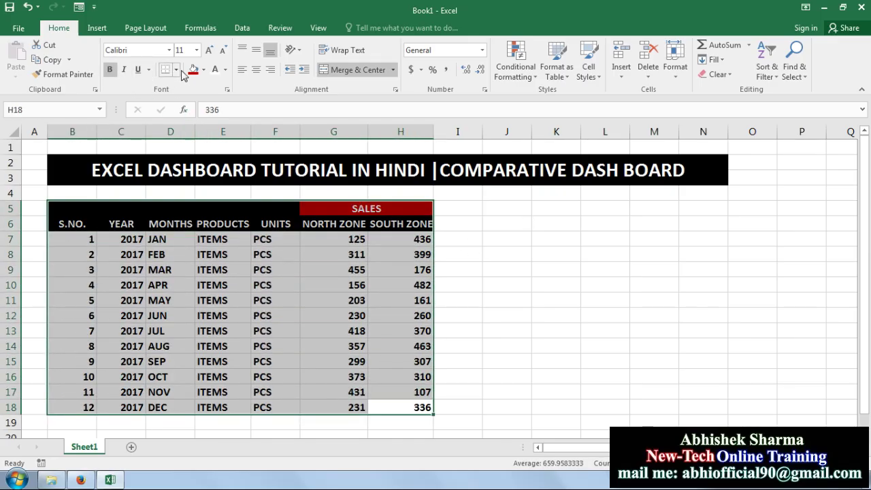
click(177, 71)
click(180, 179)
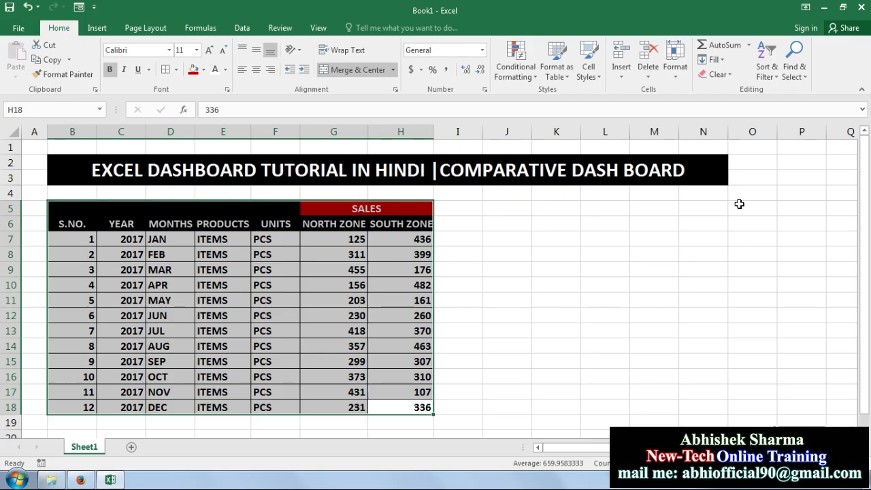
click(255, 71)
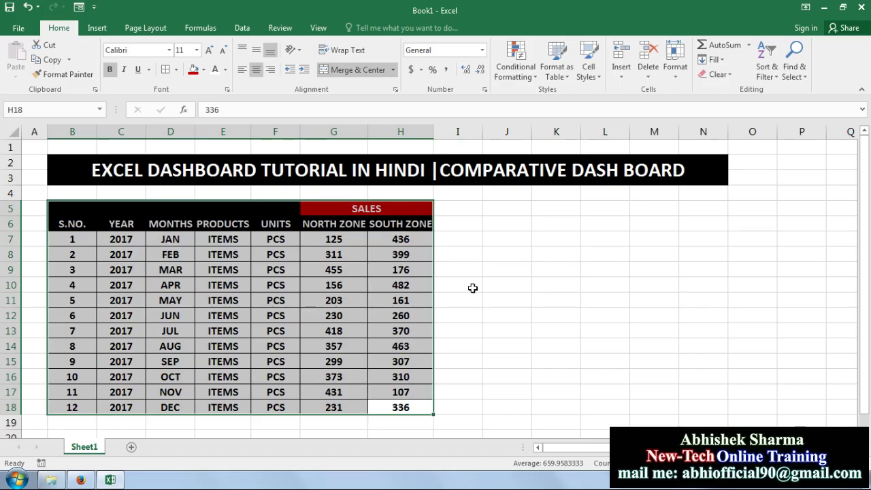
Add a TOTAL SALES column heading beside the zone columns, with TOTAL in I5 and SALES in I6
click(459, 208)
text(T)
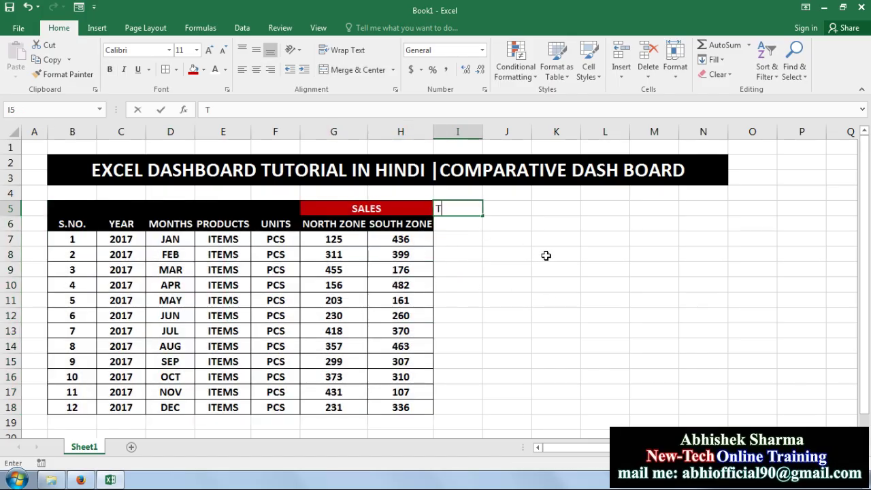
text(OTAL)
key(Return)
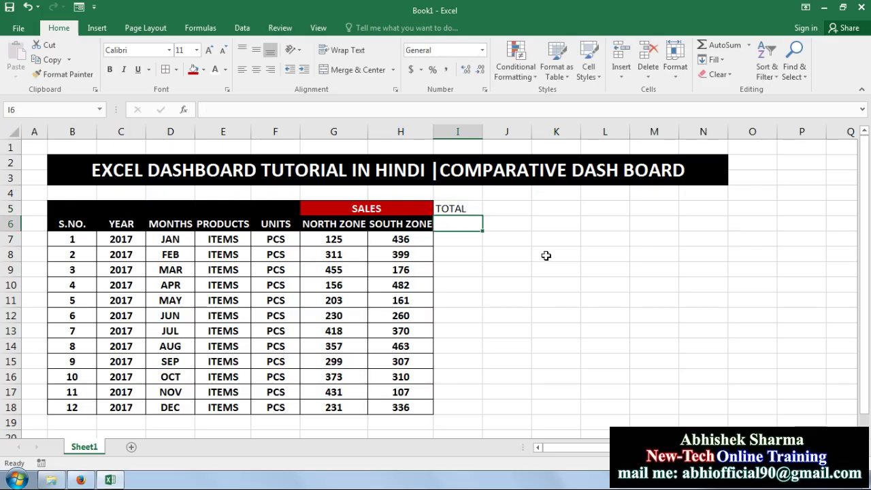
text(S)
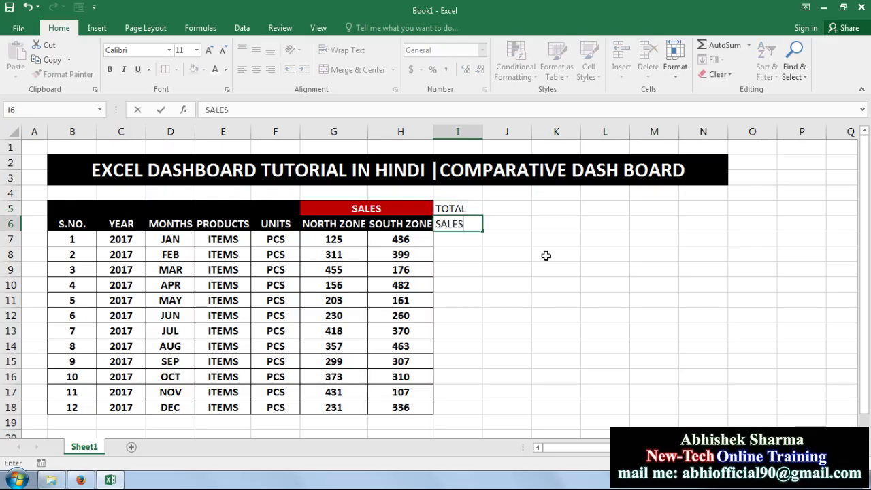
text(ALES)
key(Return)
Format the TOTAL SALES heading in I5:I6 with a black fill and white, bold, centred text
drag(464, 213, 459, 225)
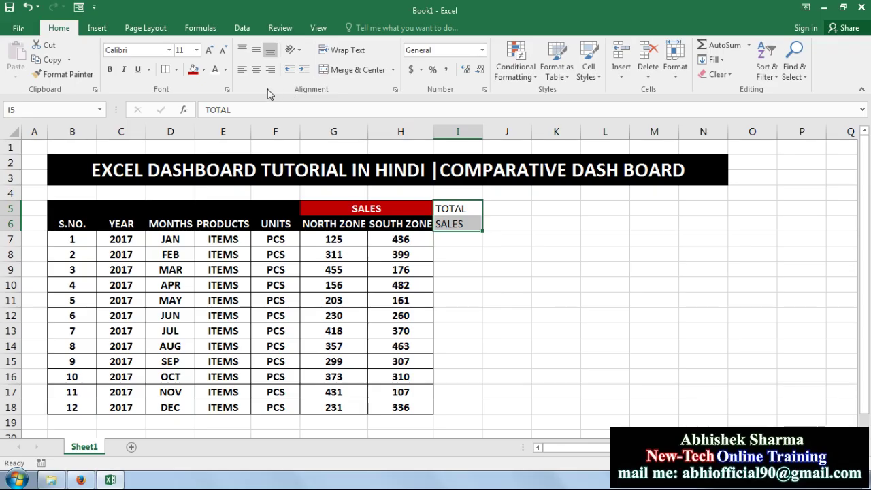
click(204, 73)
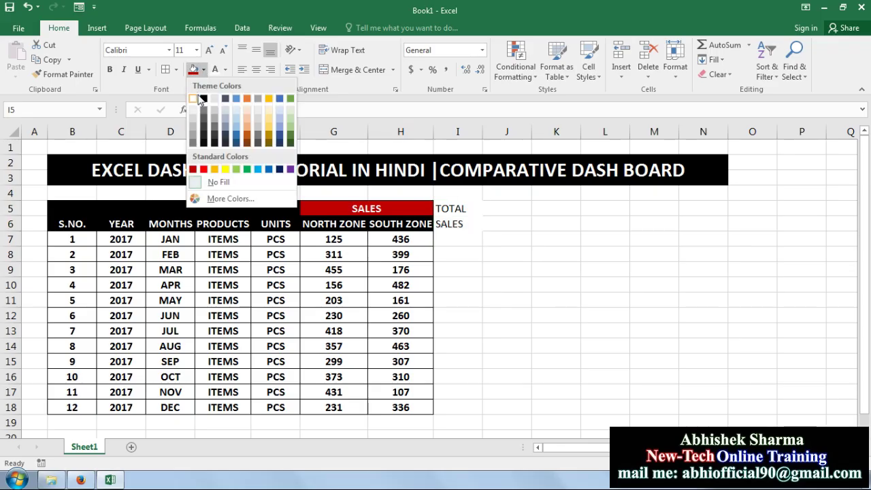
click(207, 97)
click(214, 70)
click(111, 70)
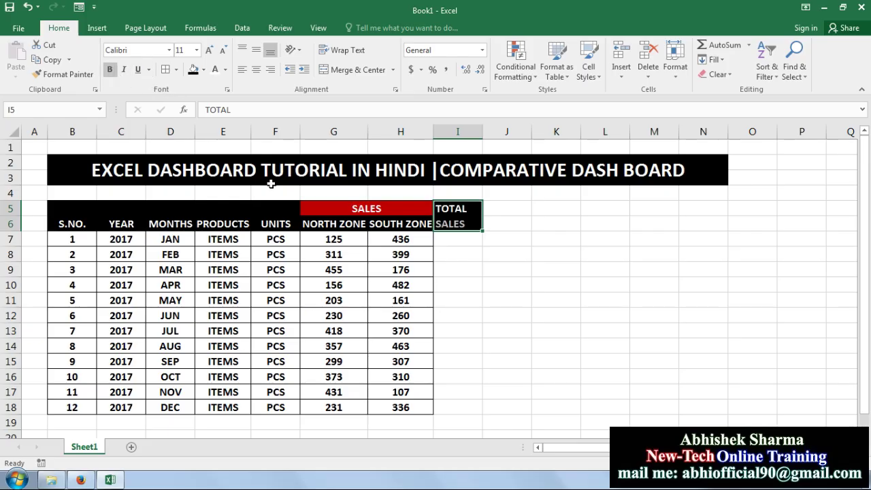
click(256, 71)
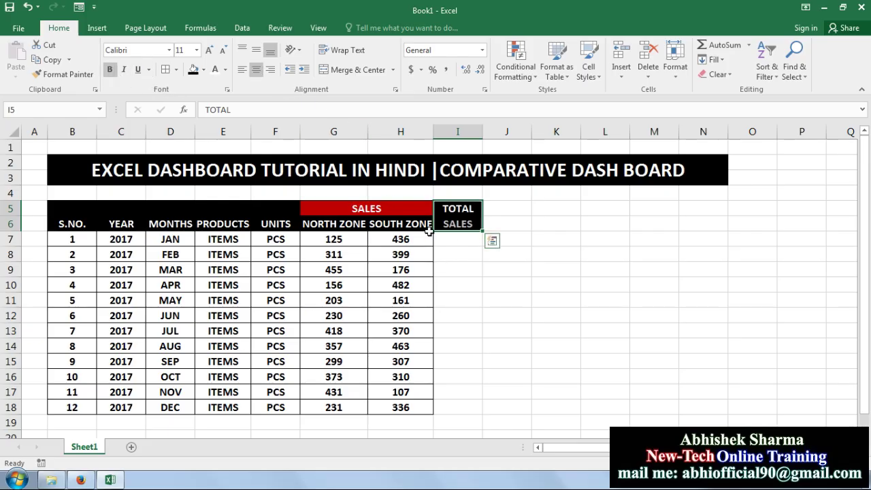
Enter =SUM(G7:H7) in I7 for the January total and copy the formula down to I18
click(456, 239)
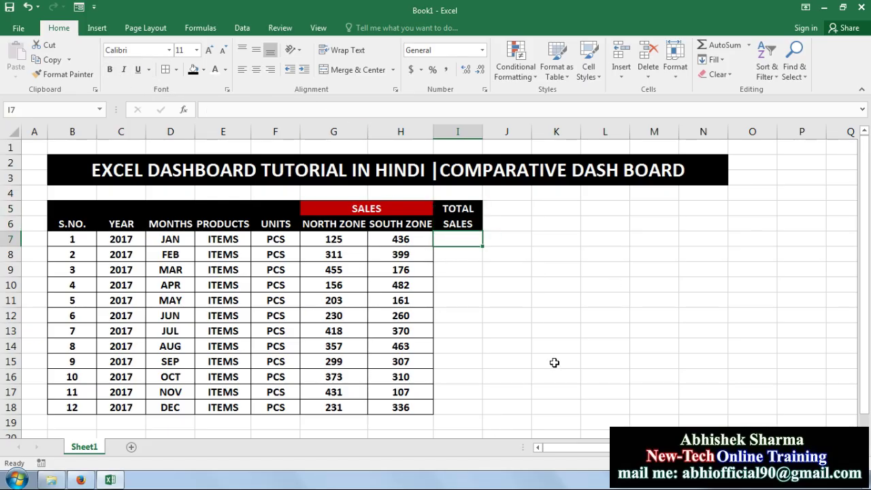
text(=S)
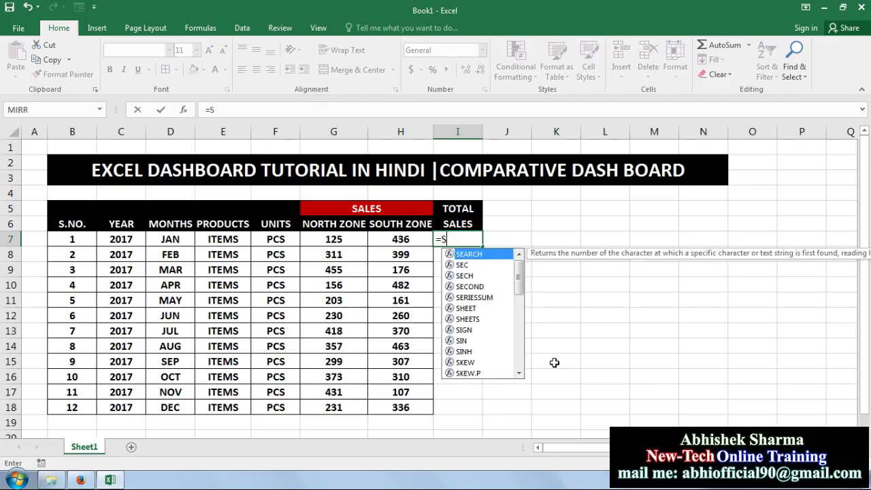
text(UM()
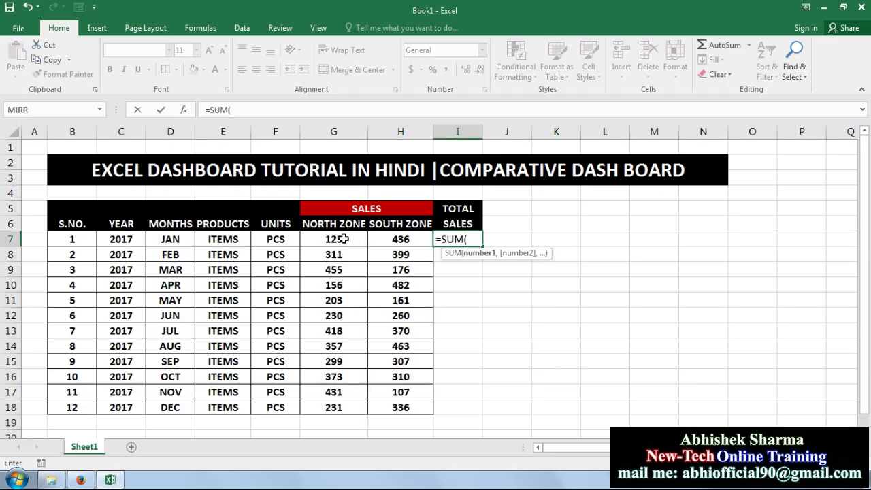
drag(345, 238, 400, 239)
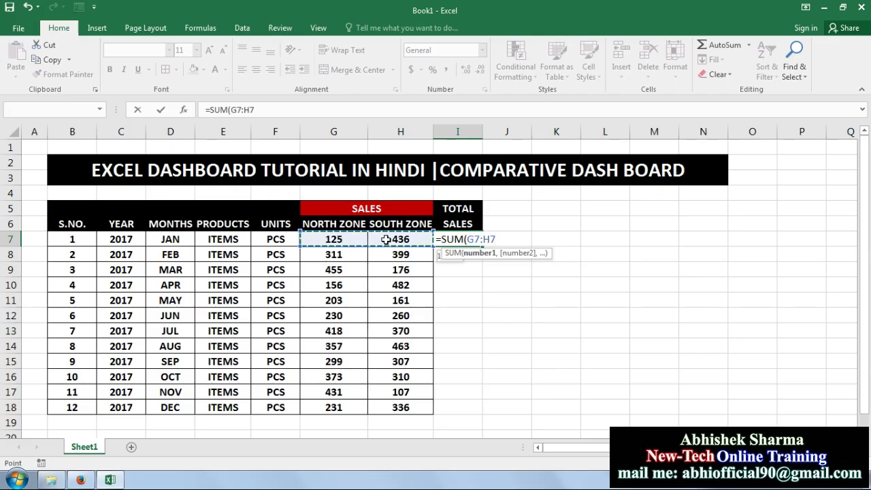
key(Return)
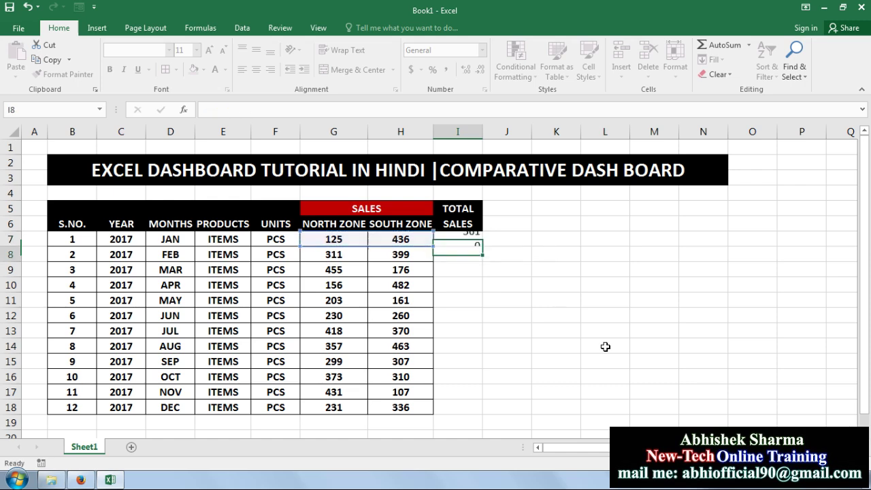
click(462, 234)
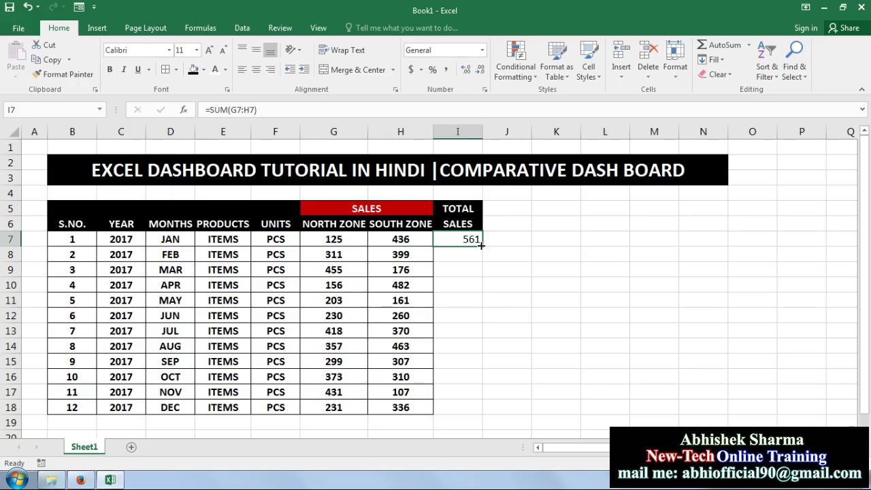
drag(484, 247, 481, 415)
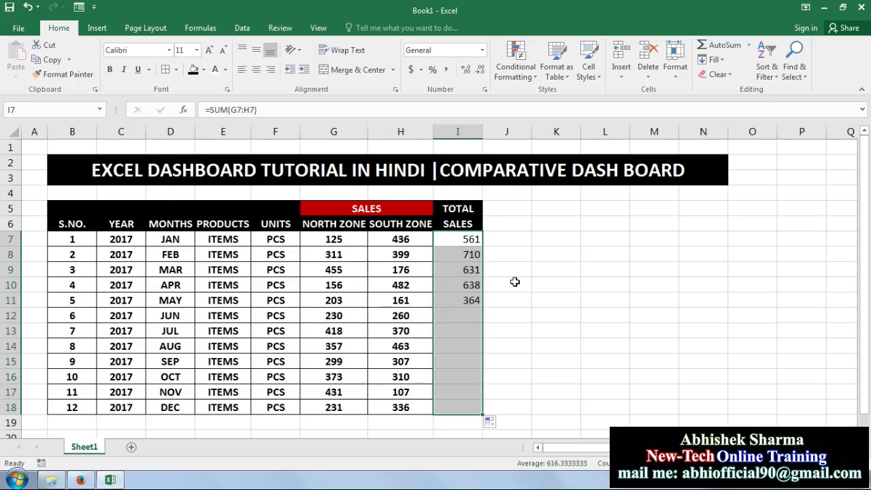
Make the monthly total sales figures in I7:I18 bold, bordered and centred
click(110, 69)
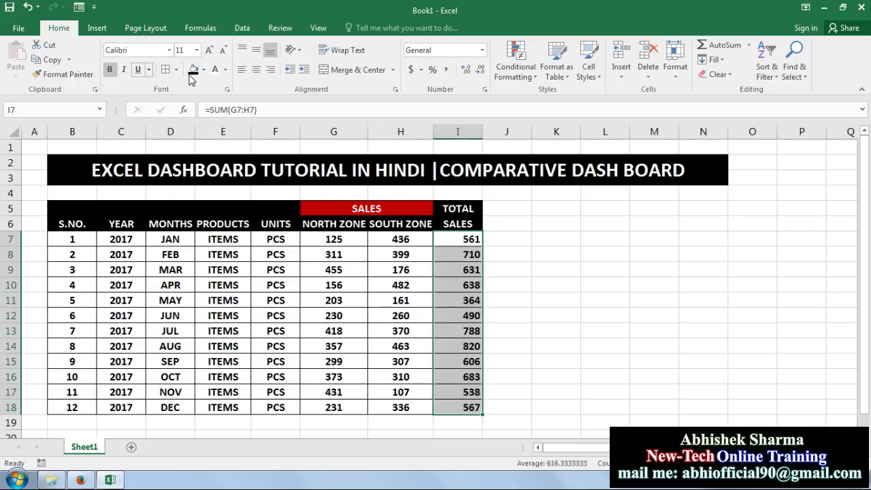
click(254, 74)
click(527, 302)
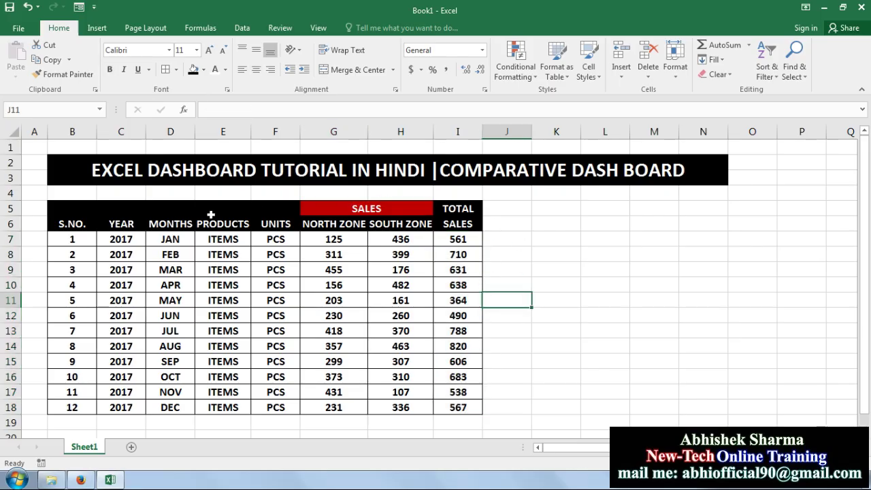
Vertically middle-align the S.NO., YEAR, MONTHS, PRODUCTS and UNITS headings in B5:F6
drag(68, 211, 273, 216)
click(214, 213)
drag(83, 213, 272, 222)
click(257, 50)
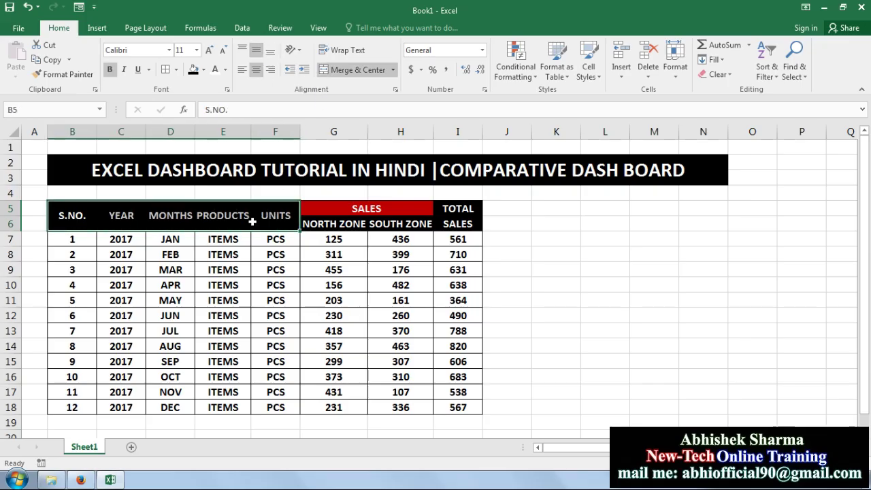
click(594, 274)
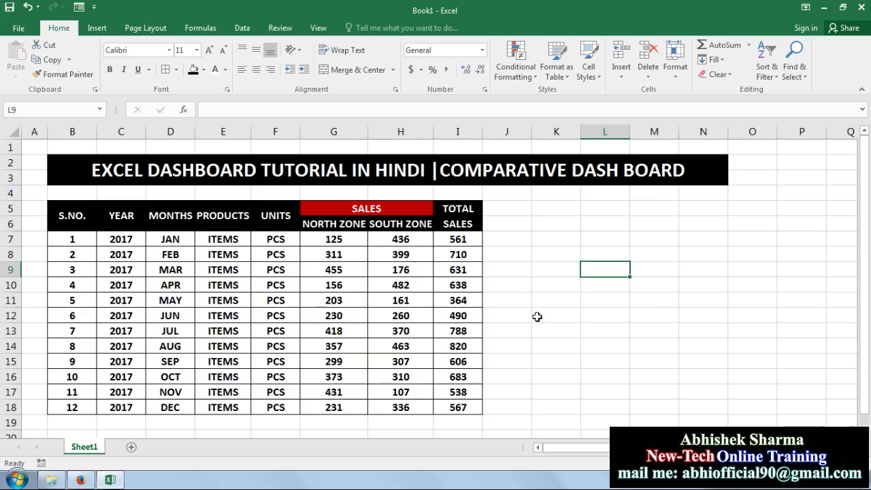
Narrow column J to a small gap beside the table, and merge and centre cells K5:N5
drag(531, 132, 509, 130)
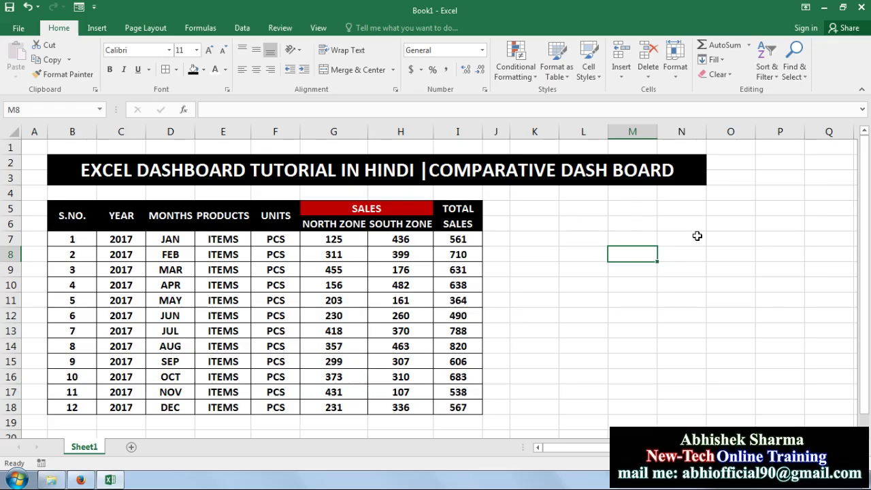
drag(542, 211, 680, 210)
drag(528, 212, 671, 209)
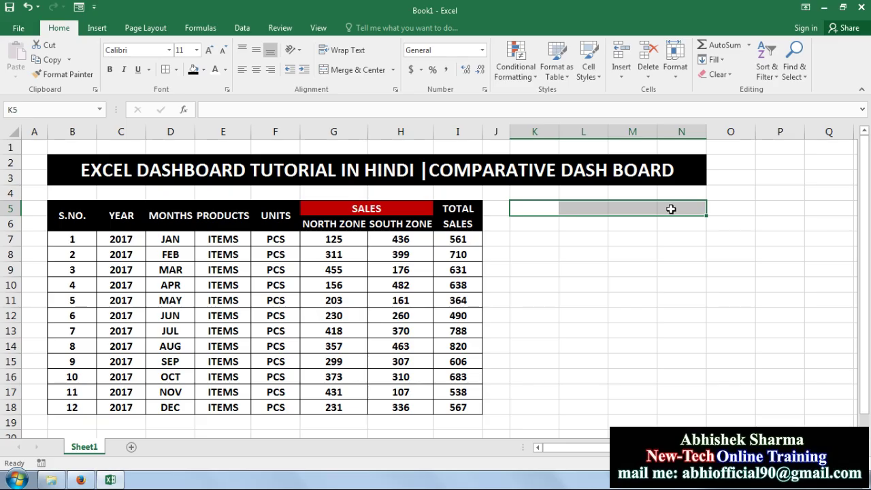
click(357, 70)
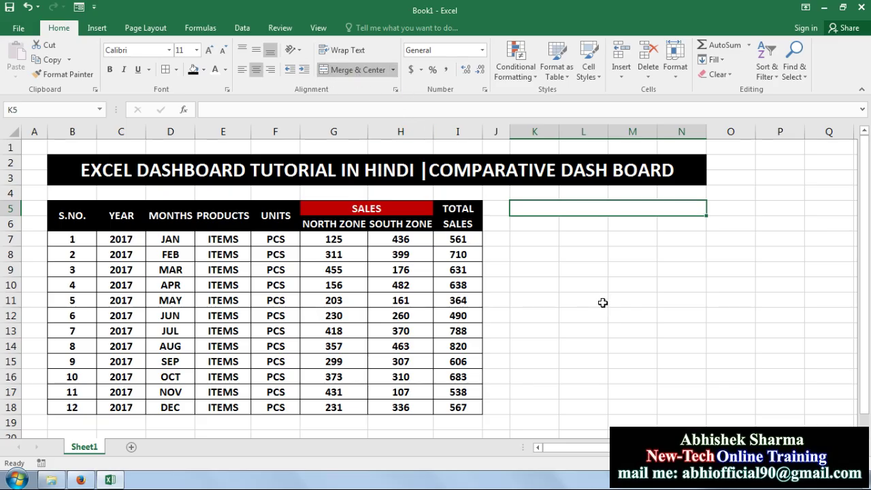
Enter the heading COMPARATIVE DASHBOARD in the merged cell K5
text(COMPA)
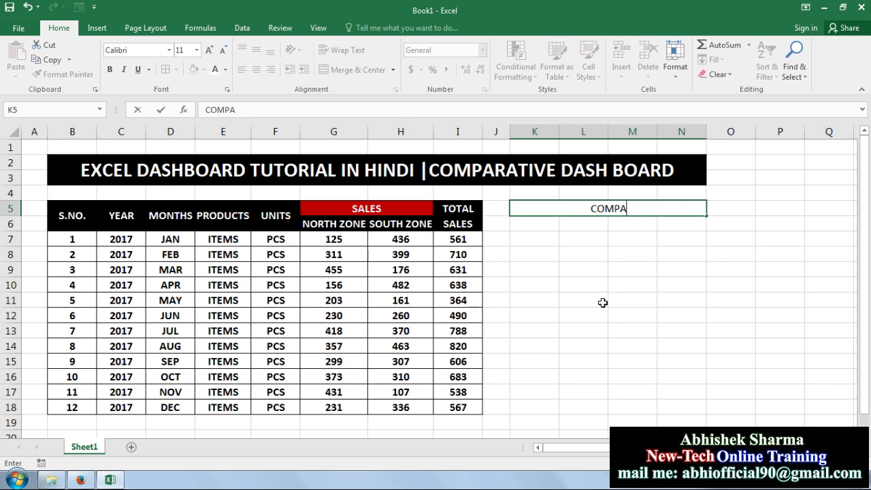
text(RA)
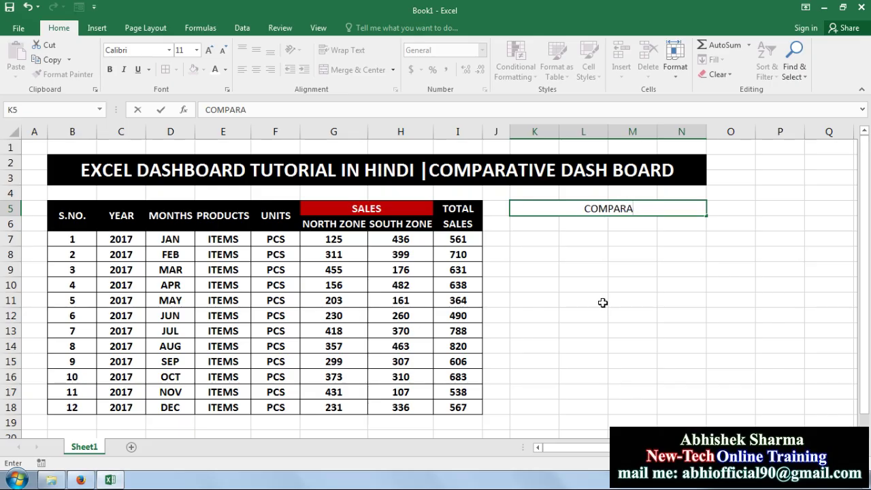
text(TIVE D)
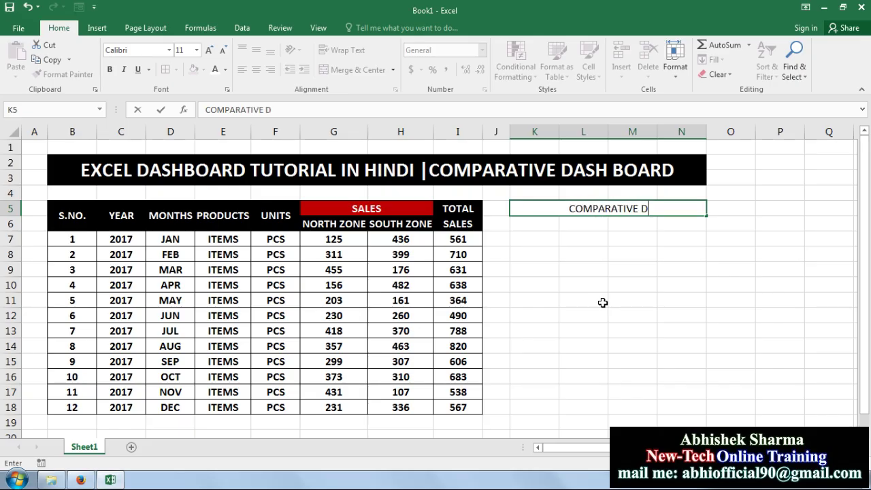
text(ASHBOARD)
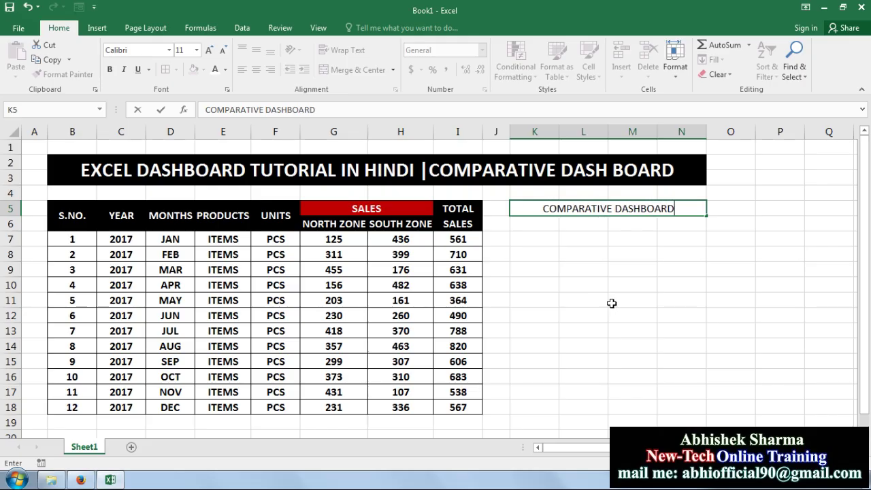
click(612, 303)
Correct DASH BOARD to DASHBOARD in the main title in B2
double_click(610, 167)
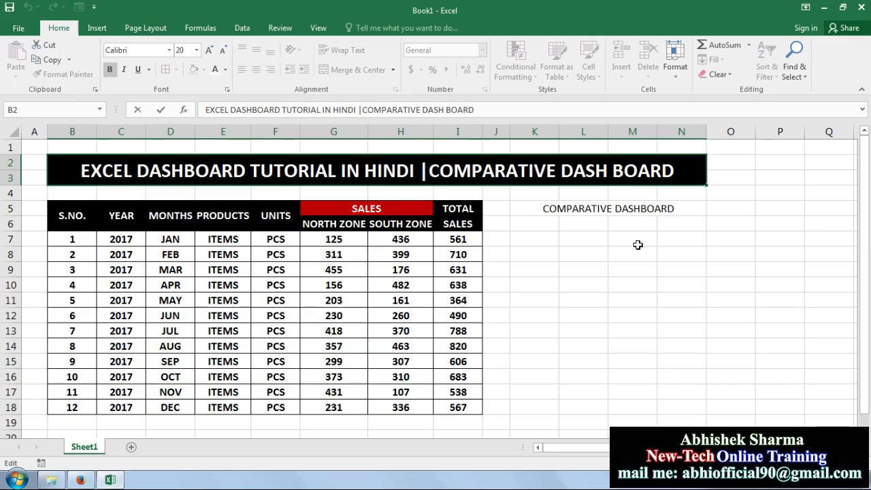
text(-)
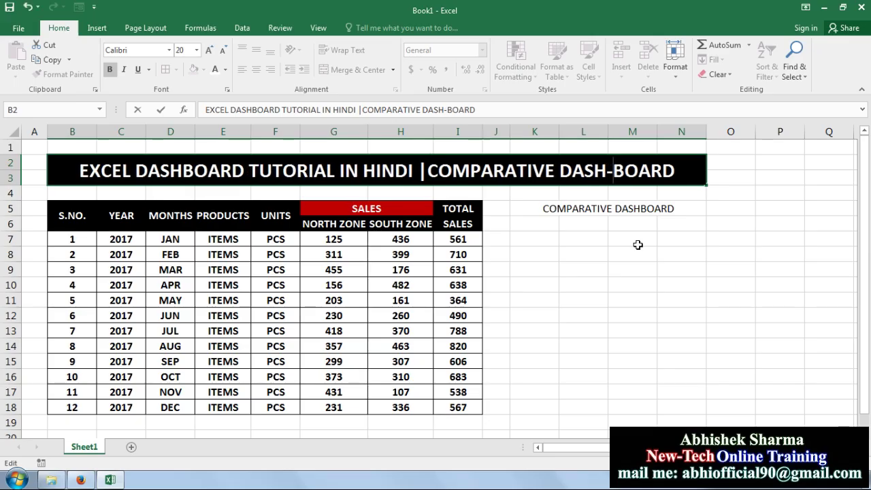
key(BackSpace)
click(589, 244)
Format the COMPARATIVE DASHBOARD heading in K5 with a dark red fill and bold white text
click(582, 210)
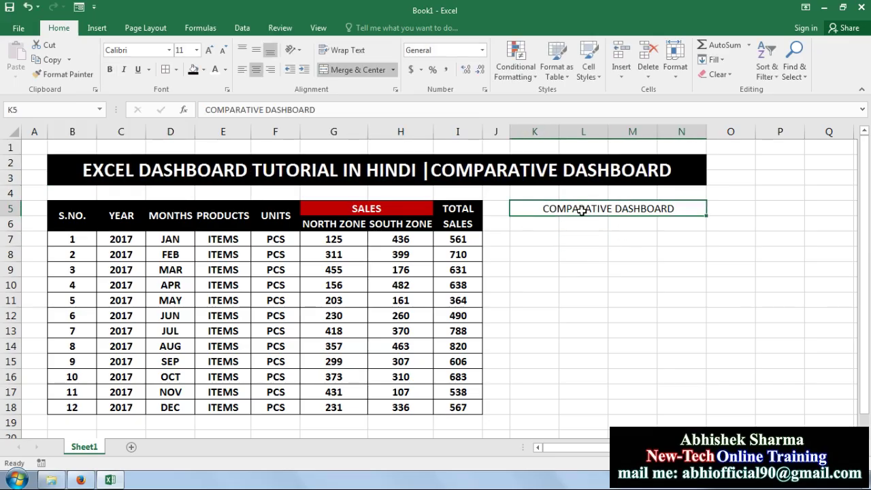
click(204, 71)
click(198, 161)
click(215, 70)
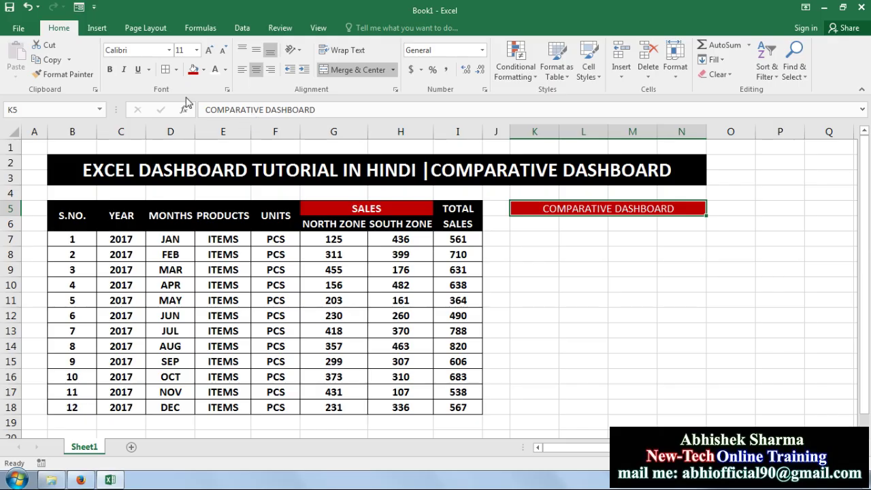
click(109, 69)
click(487, 280)
Merge and centre cells K6:L6 and M6:N6 as two separate subheadings below COMPARATIVE DASHBOARD
click(527, 229)
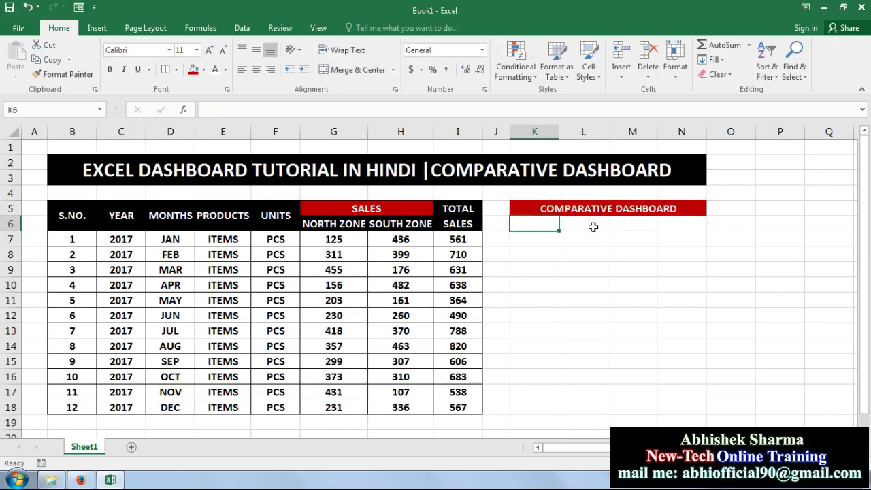
drag(592, 226, 540, 225)
click(356, 69)
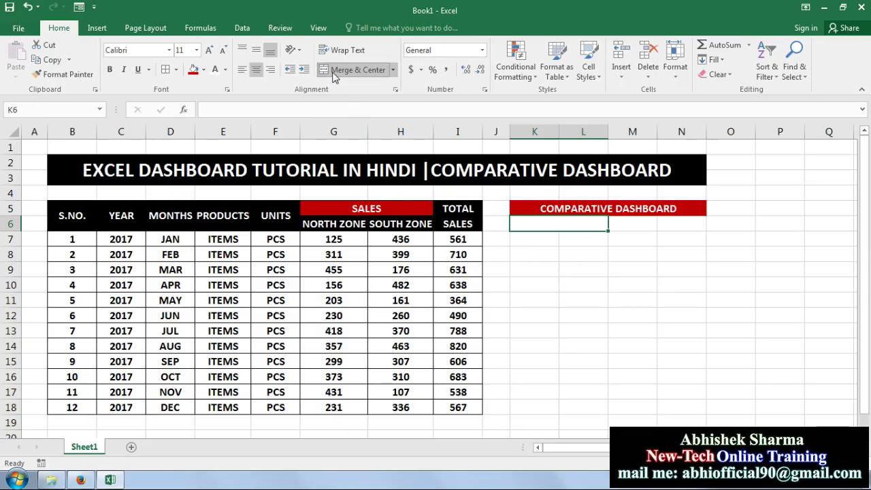
click(630, 222)
drag(631, 223, 671, 222)
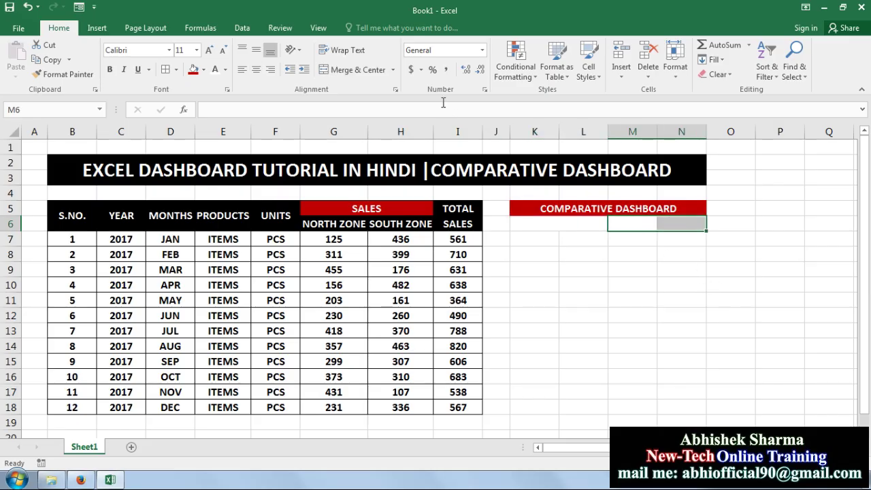
click(361, 70)
Copy the NORTH ZONE text from G6 into the merged cell K6 without its formatting
click(550, 225)
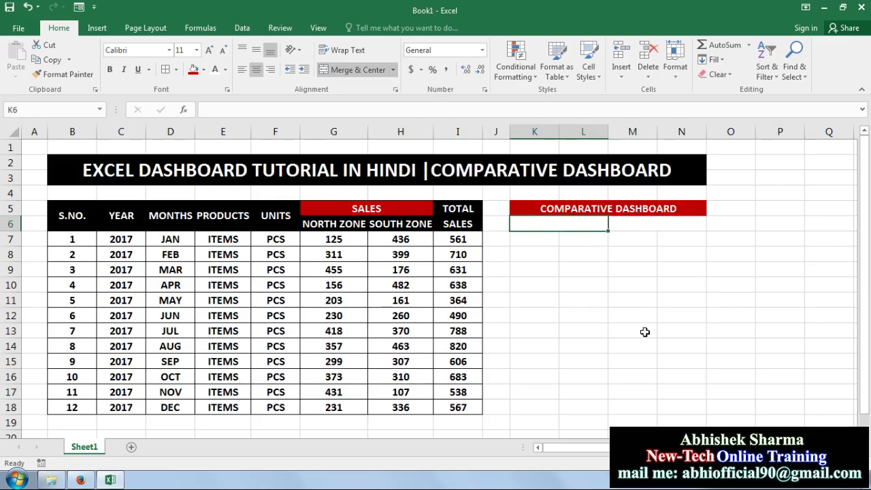
click(345, 223)
drag(259, 110, 206, 110)
key(ctrl+c)
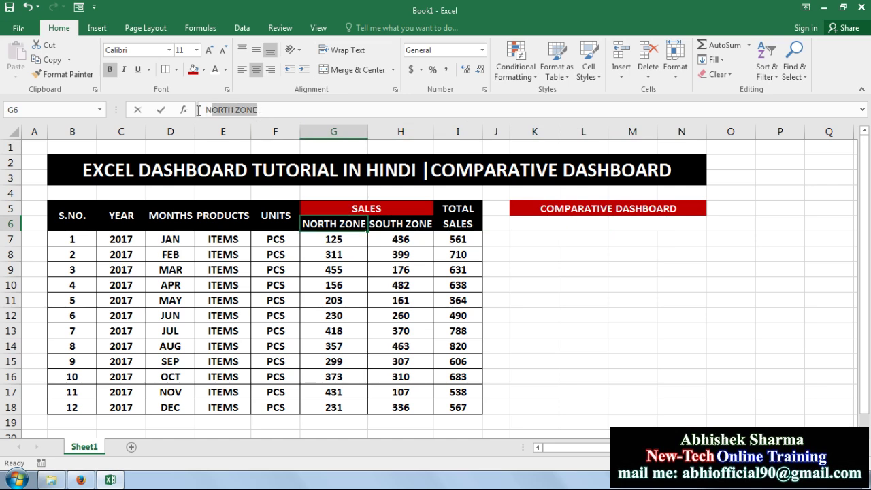
click(53, 60)
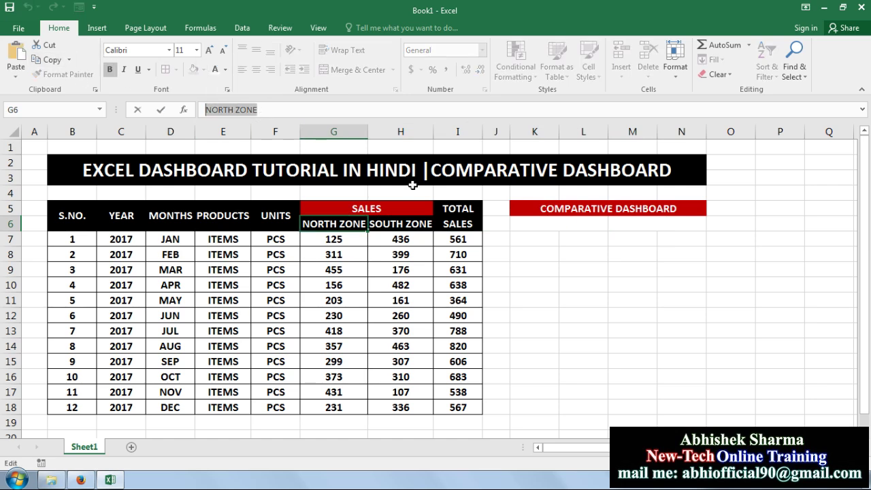
click(527, 226)
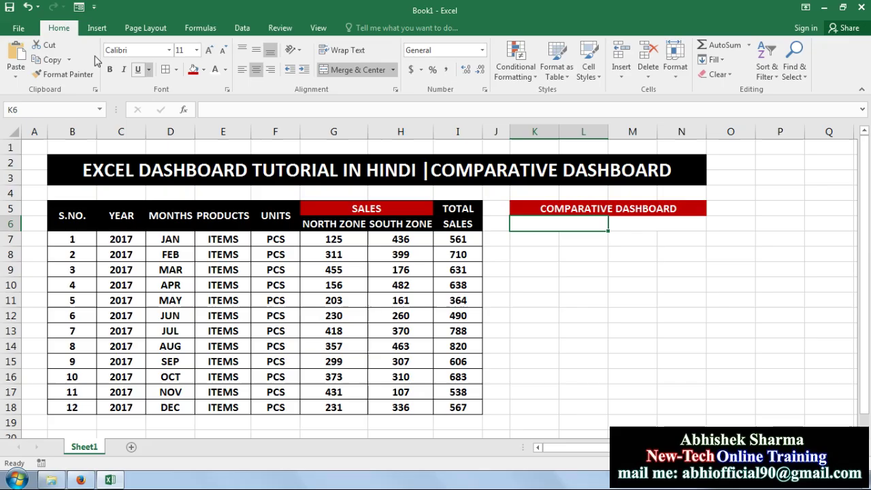
click(15, 55)
click(644, 226)
Copy the SOUTH ZONE text from H6 into the merged cell M6 without its formatting
click(425, 219)
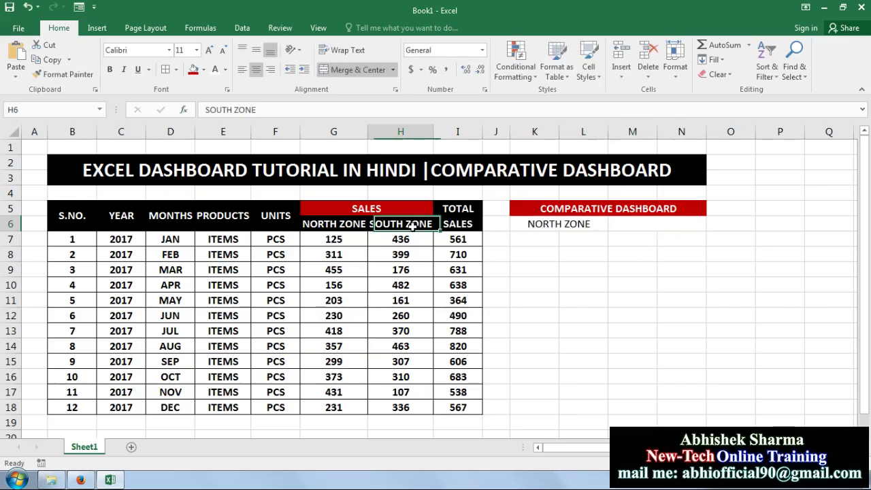
drag(271, 110, 205, 110)
click(71, 61)
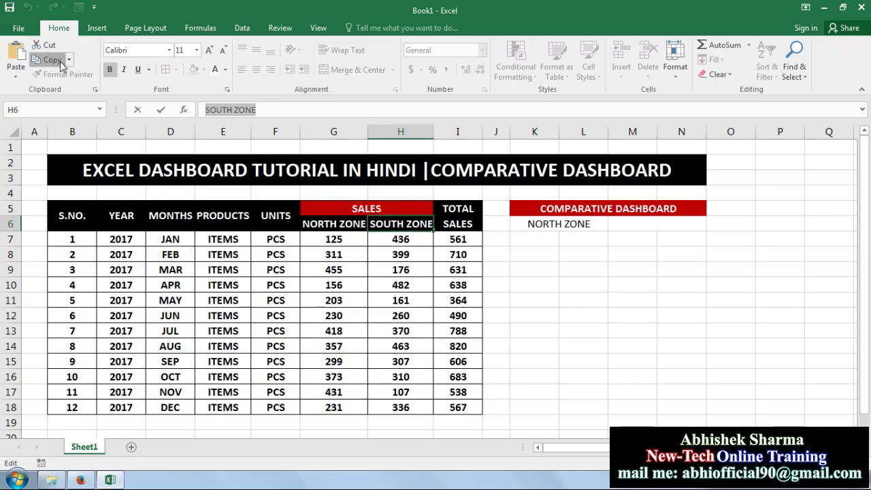
click(637, 225)
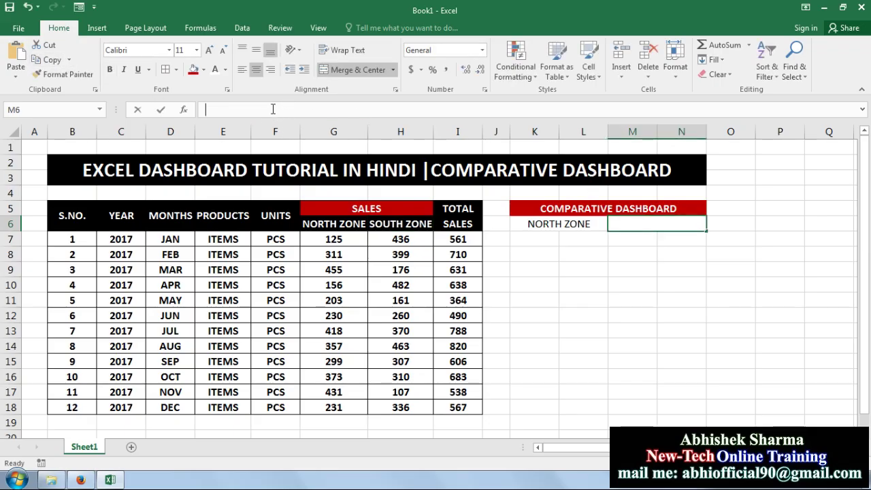
click(15, 56)
click(645, 315)
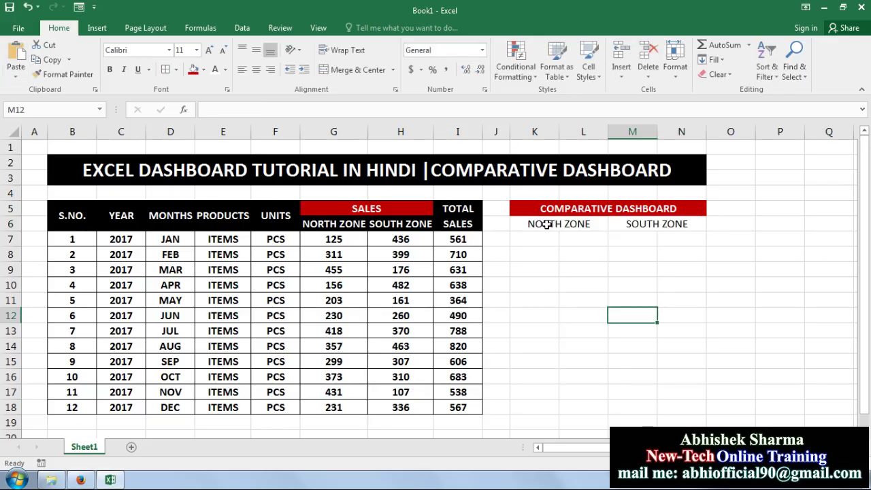
Make the NORTH ZONE and SOUTH ZONE subheadings in K6:N6 bold and centred, with a black fill and white text
drag(547, 224, 680, 224)
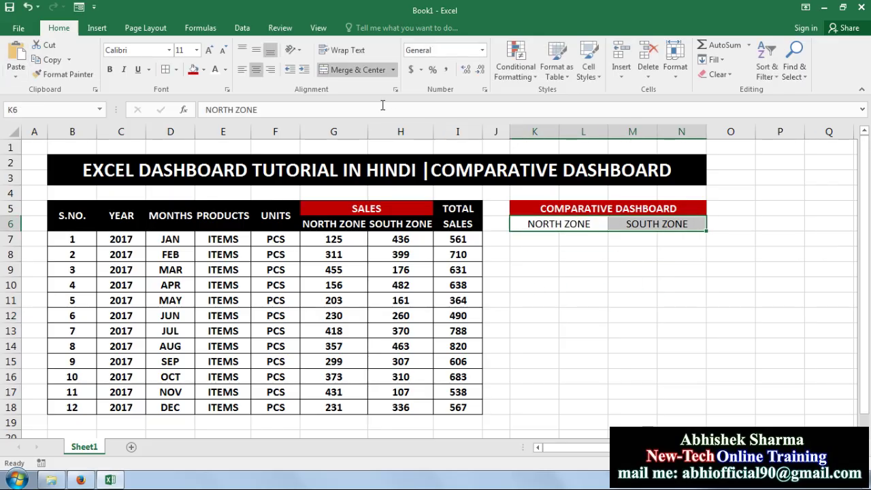
click(109, 69)
click(258, 71)
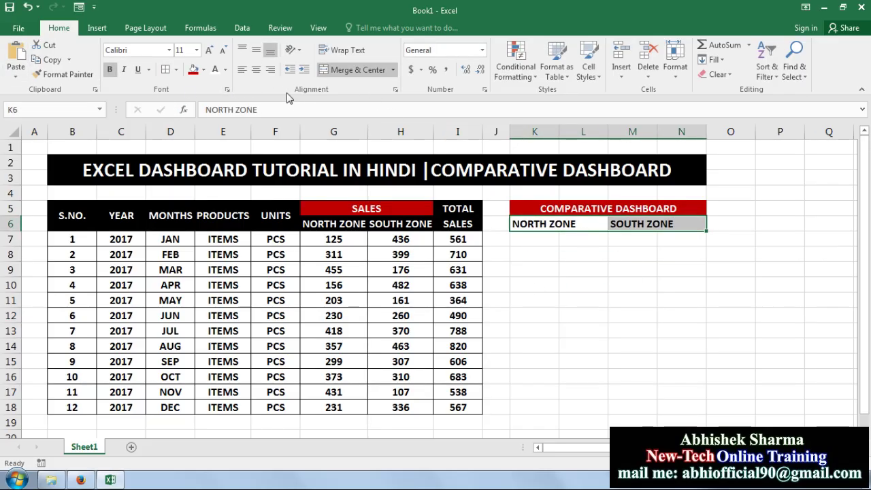
click(257, 71)
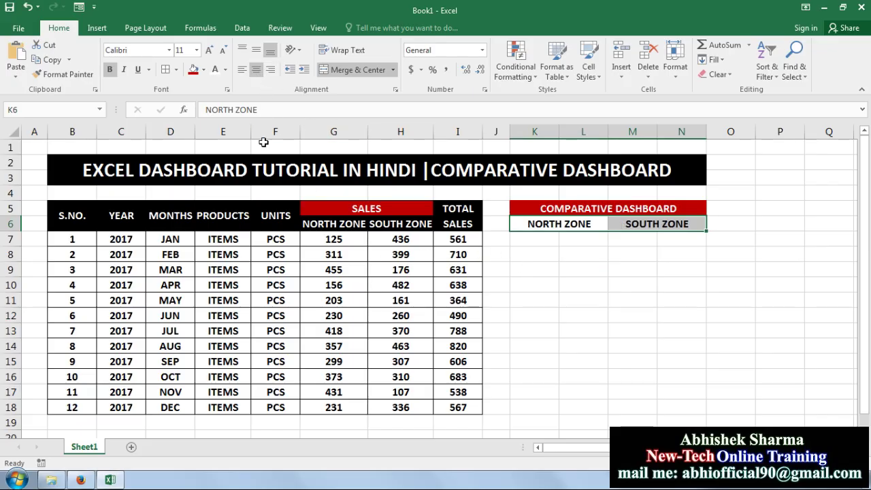
click(202, 70)
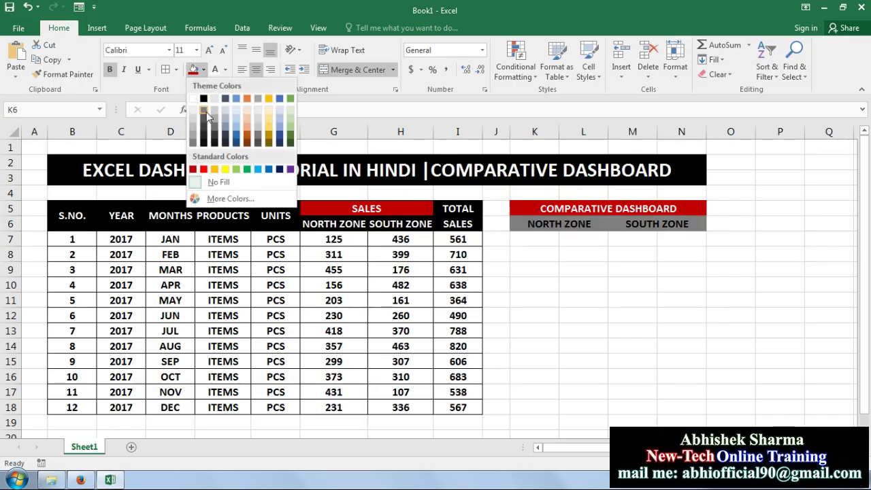
click(204, 99)
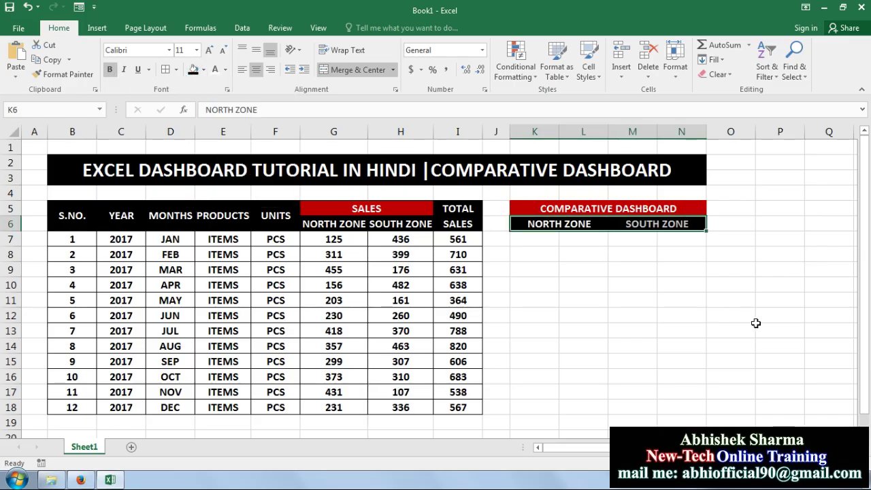
drag(756, 323, 742, 328)
Enter =G7 in K7 and fill the formula down to K18 to link the North Zone sales
click(550, 241)
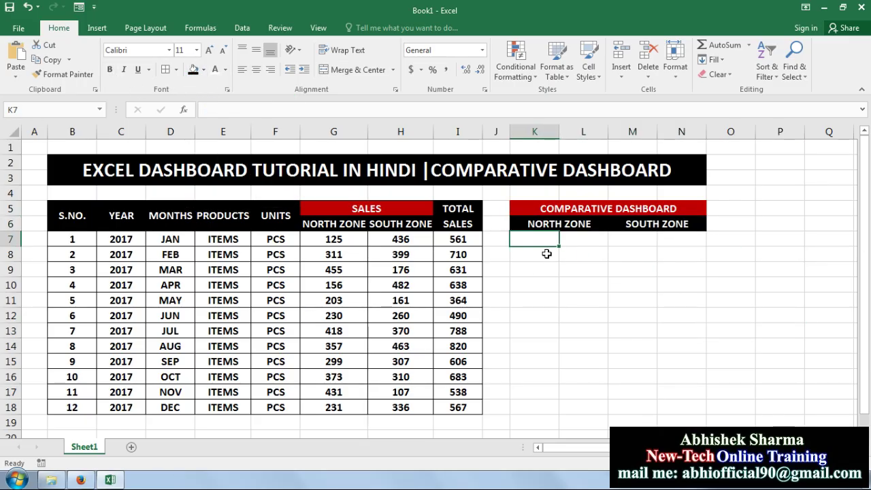
text(=)
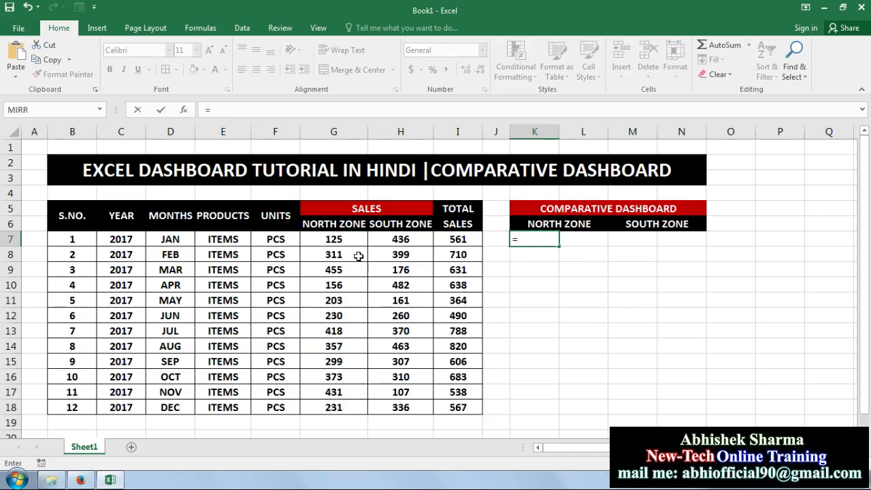
click(348, 239)
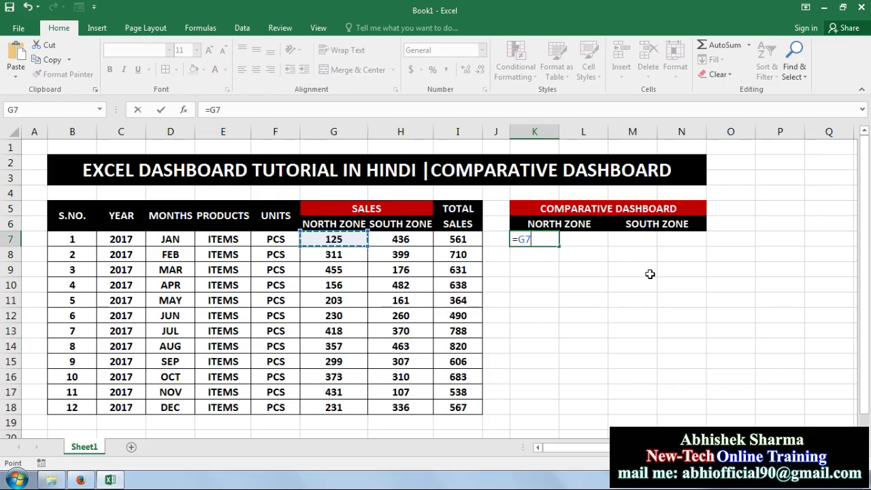
key(Return)
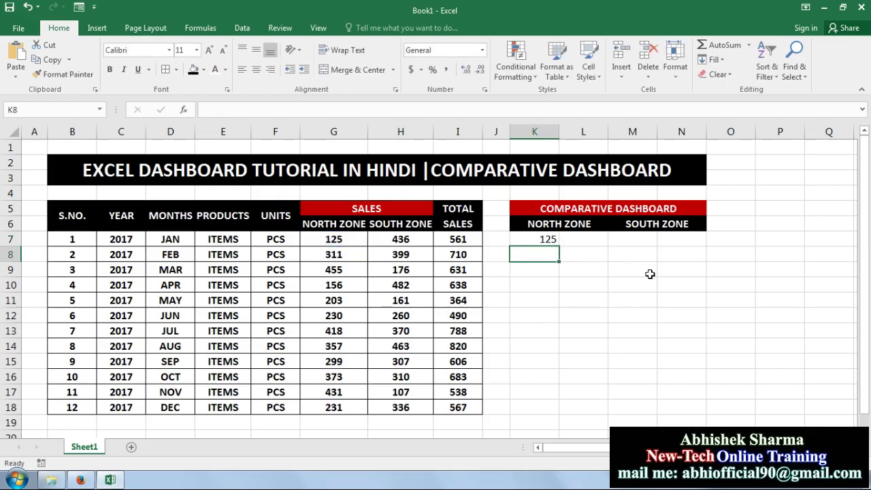
click(537, 239)
drag(558, 247, 554, 412)
Enter =G7 in L7 and fill it down to L18 as a second North Zone column
click(579, 238)
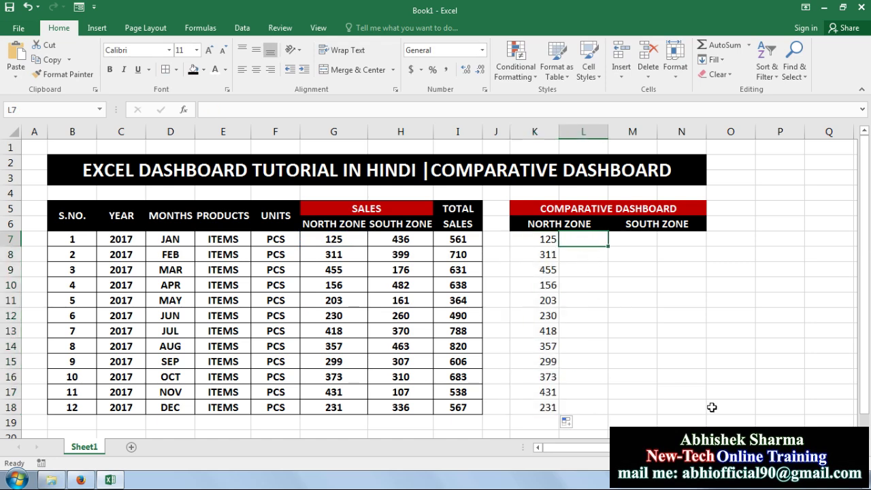
text(=)
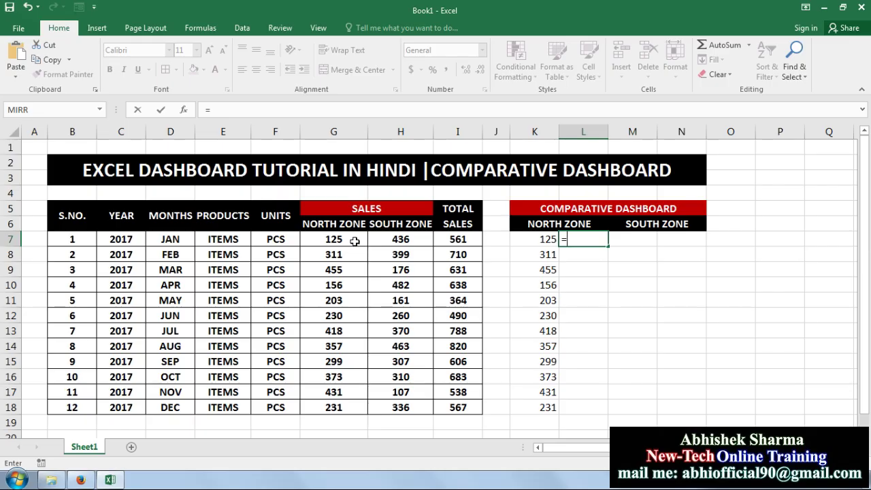
click(355, 241)
key(Return)
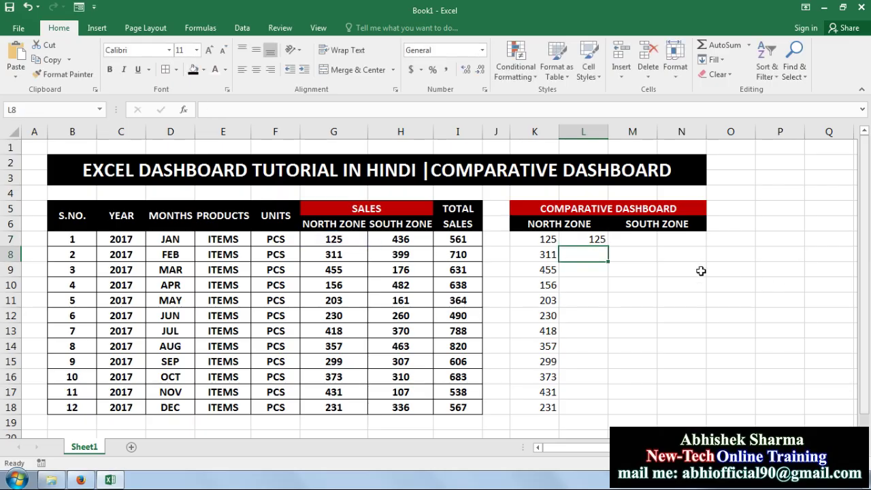
click(598, 240)
drag(610, 247, 610, 413)
Enter =H7 in M7 and fill the formula down to M18 to link the South Zone sales
click(642, 240)
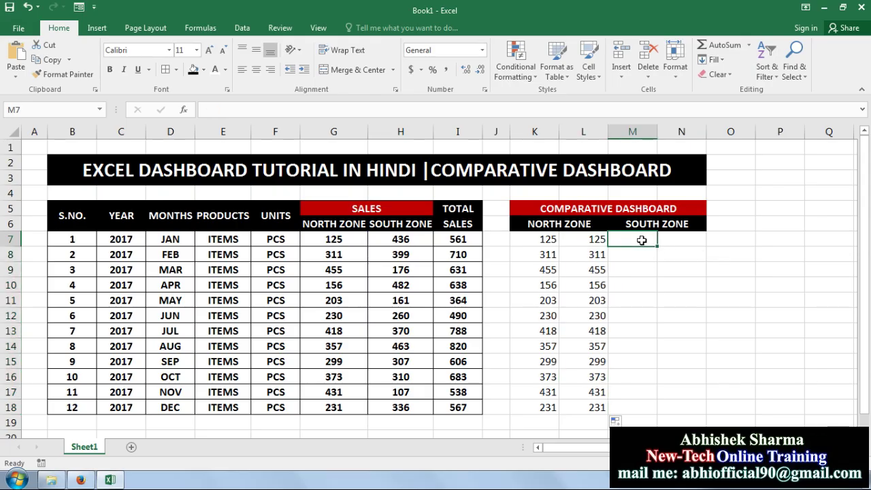
text(=)
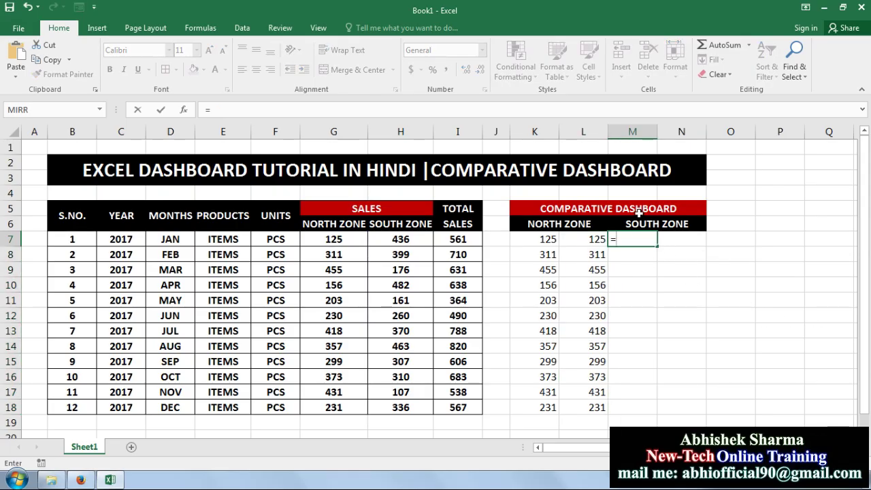
click(410, 241)
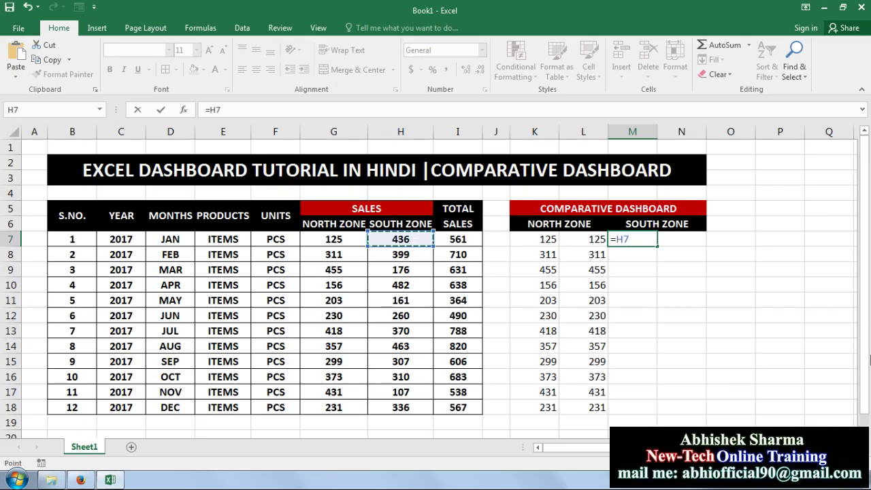
key(Return)
click(652, 239)
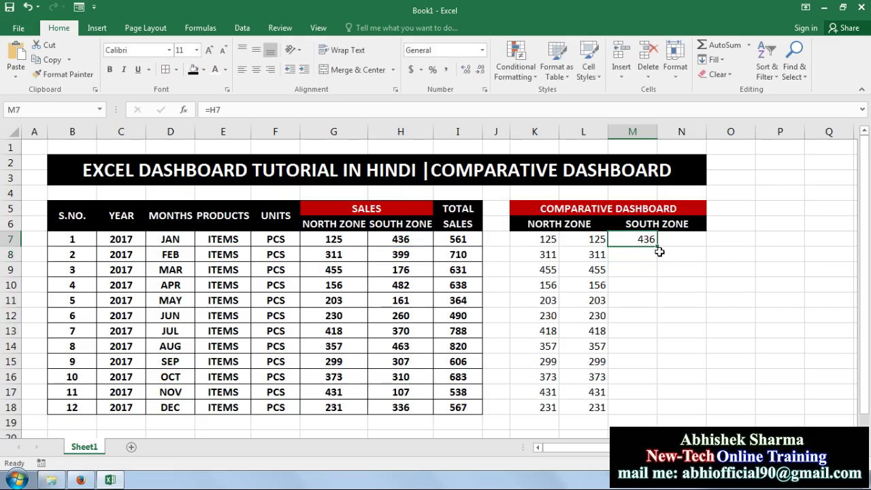
drag(658, 248, 643, 412)
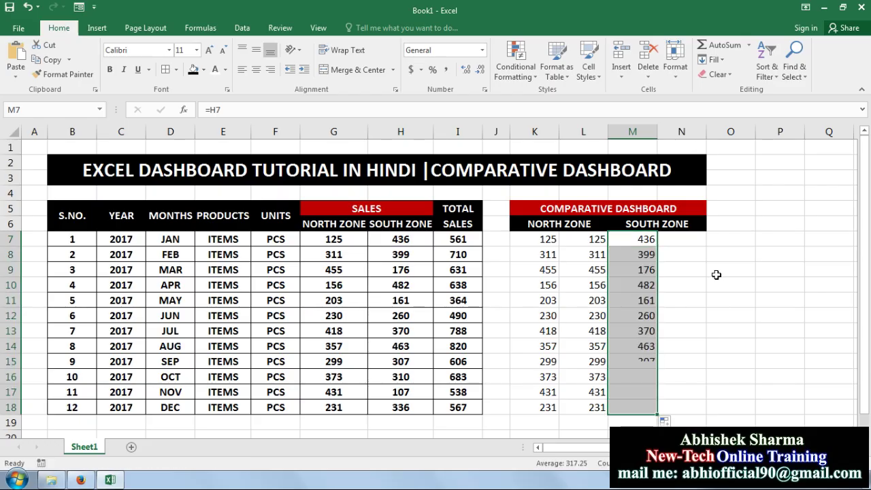
Enter =H7 in N7 and fill it down to N18 as a second South Zone column
click(688, 241)
text(=)
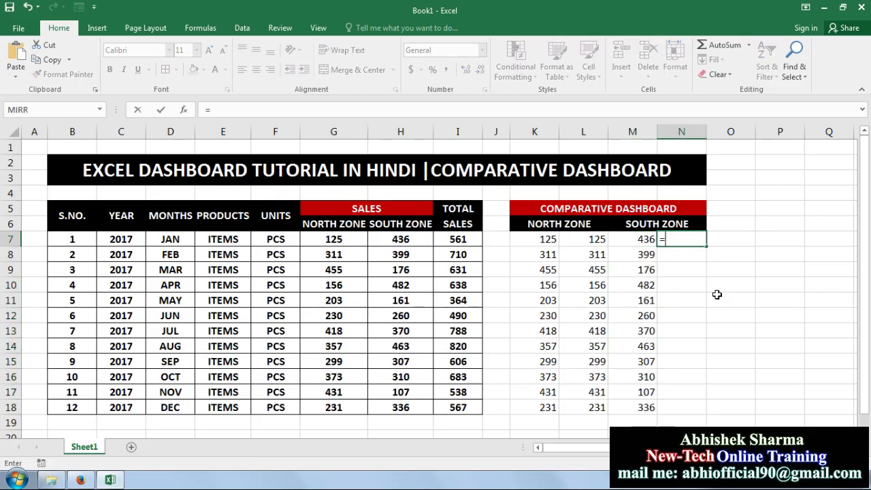
click(402, 239)
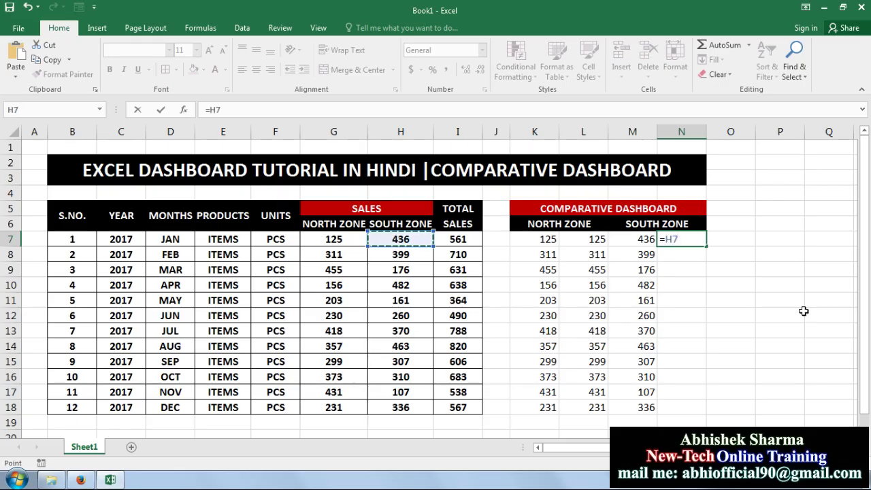
key(Return)
click(695, 241)
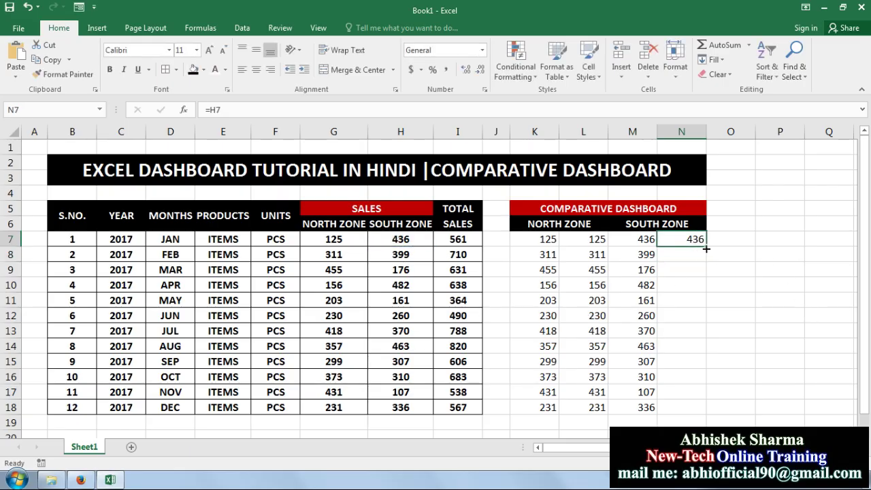
drag(707, 249, 694, 412)
click(777, 346)
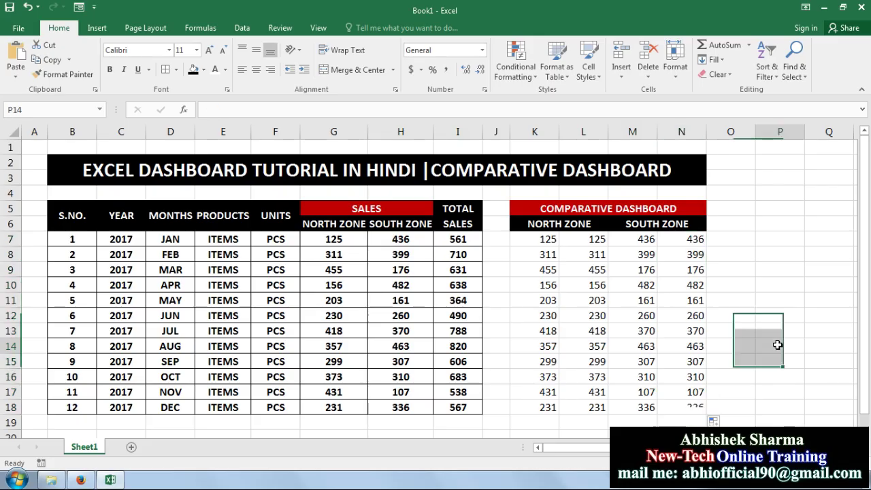
Apply all borders and bold formatting to the linked sales figures in K7:N18
drag(540, 246, 589, 407)
drag(623, 239, 535, 241)
key(ctrl+b)
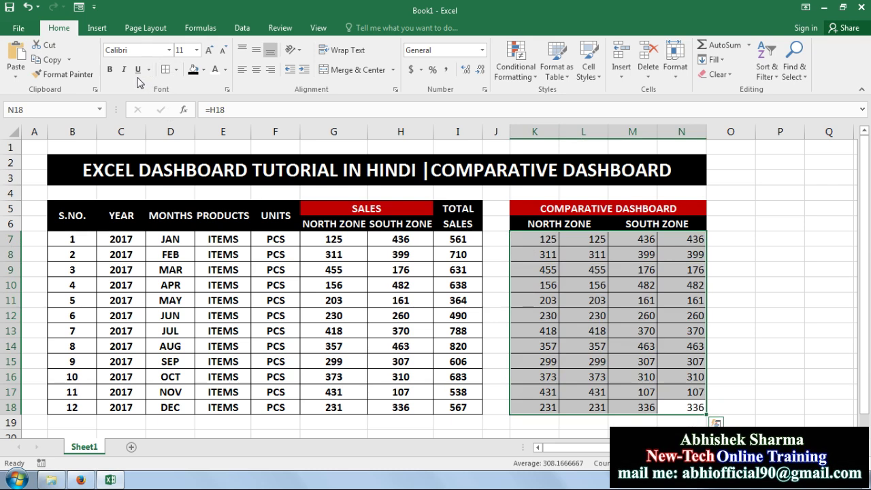
click(720, 298)
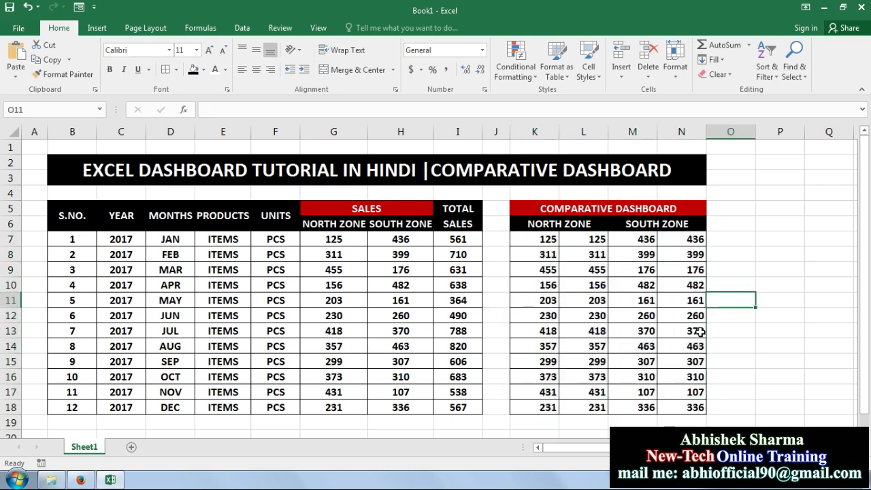
Set up a custom data bar rule for K7:K18 that shows bars only, with a Number minimum of 0 and maximum of 500
drag(537, 240, 534, 406)
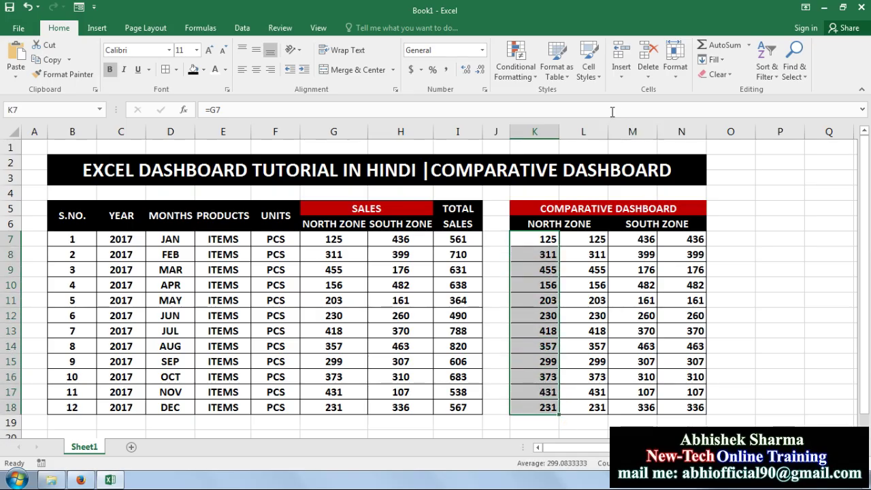
click(537, 80)
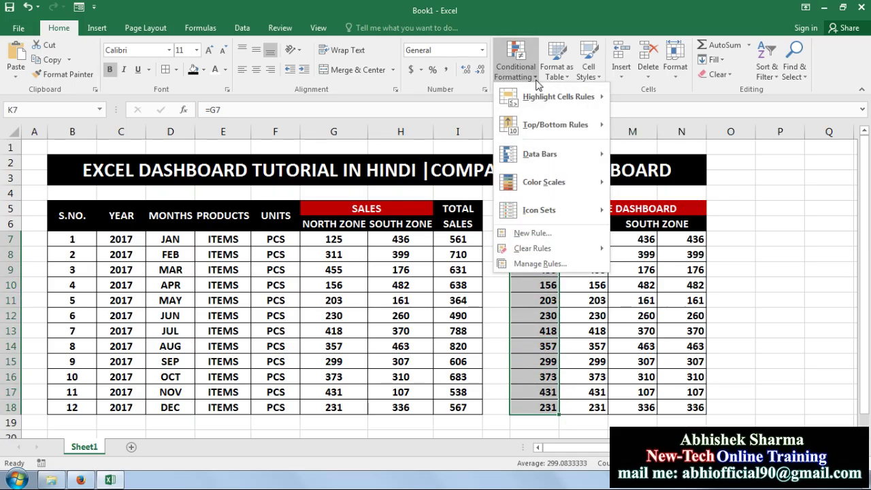
mouse_move(597, 158)
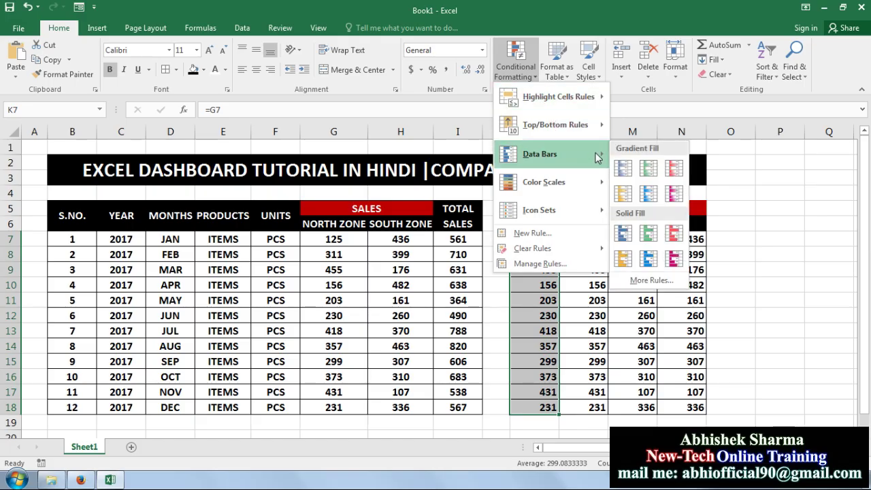
click(650, 279)
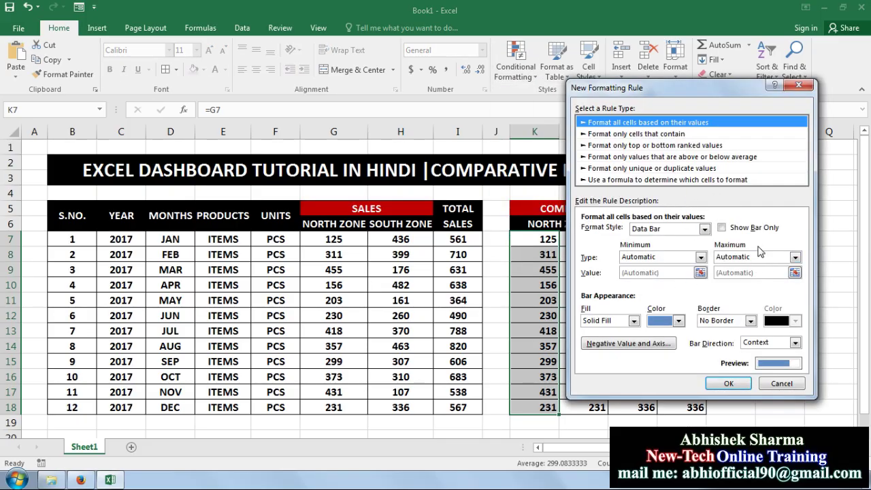
click(739, 232)
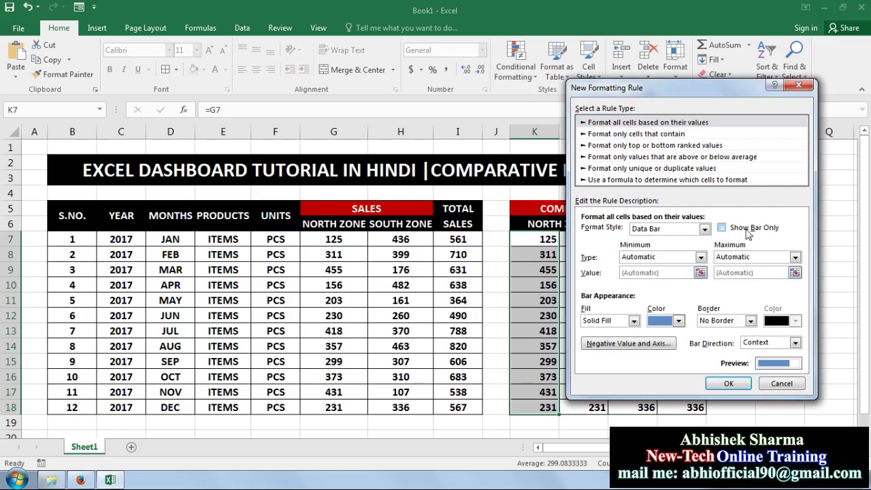
click(701, 260)
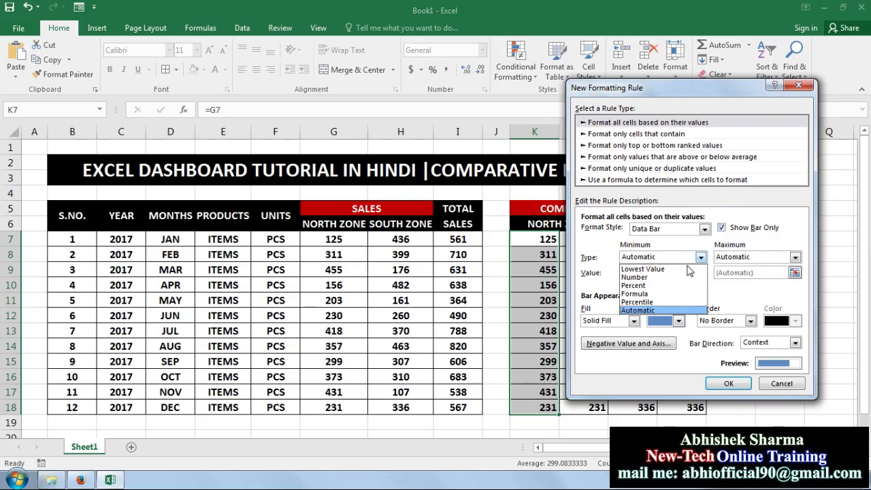
click(670, 273)
click(769, 263)
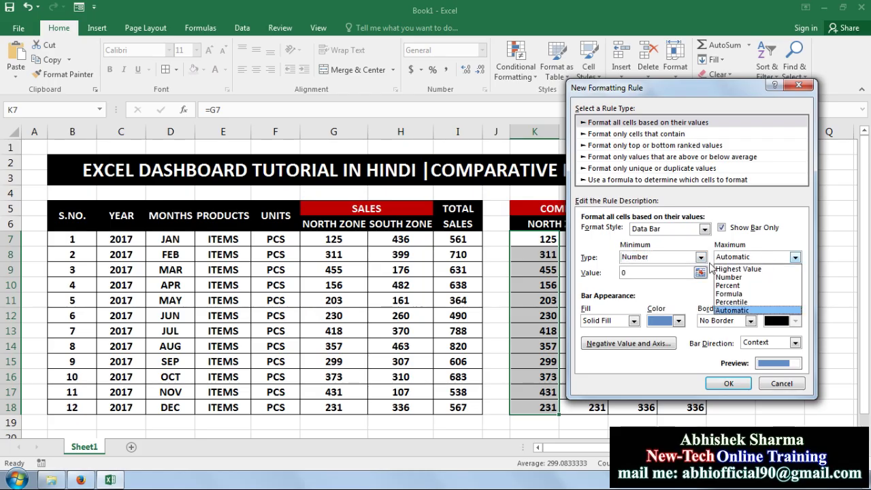
click(732, 277)
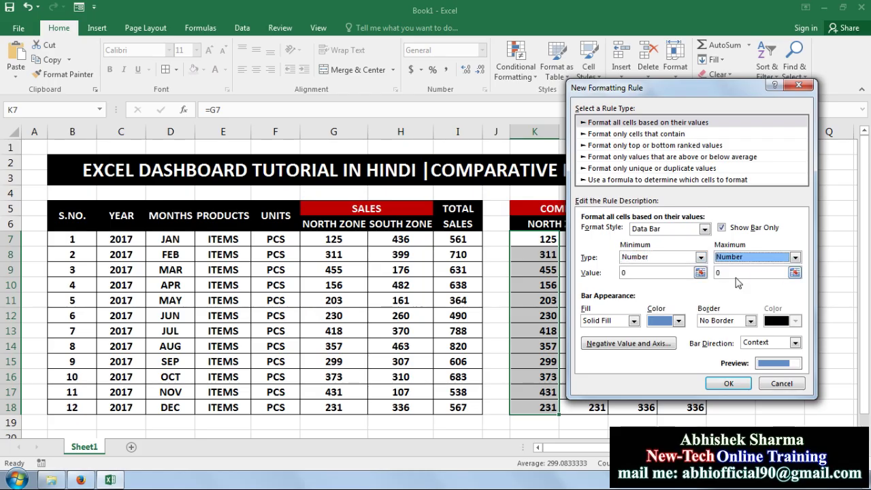
click(632, 273)
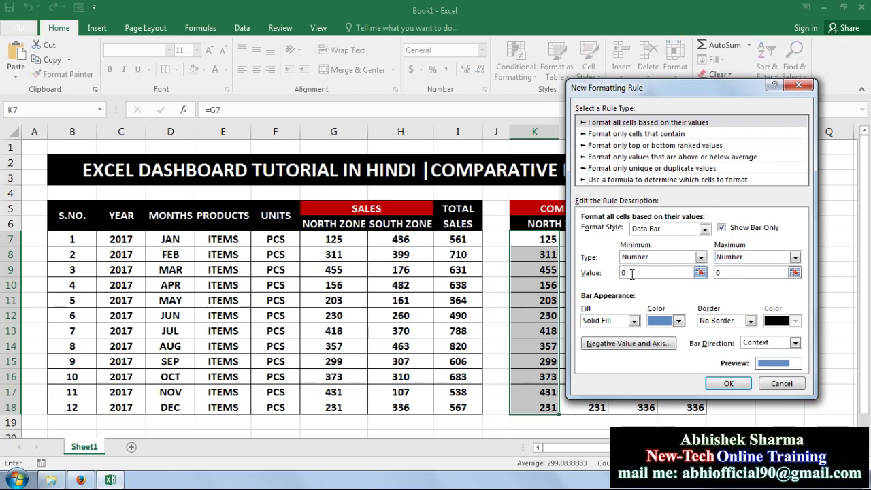
click(726, 272)
text(500)
Give the North Zone data bars the standard blue colour and a Right-to-Left direction, and apply the rule
click(678, 322)
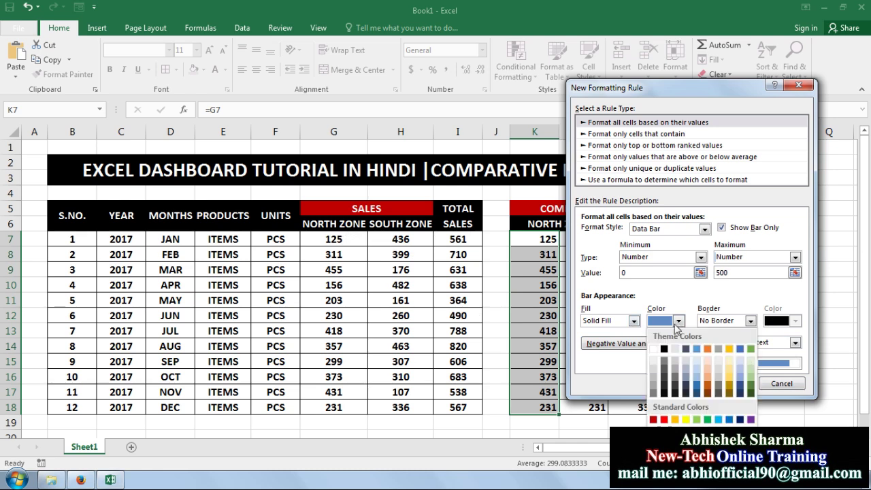
click(729, 420)
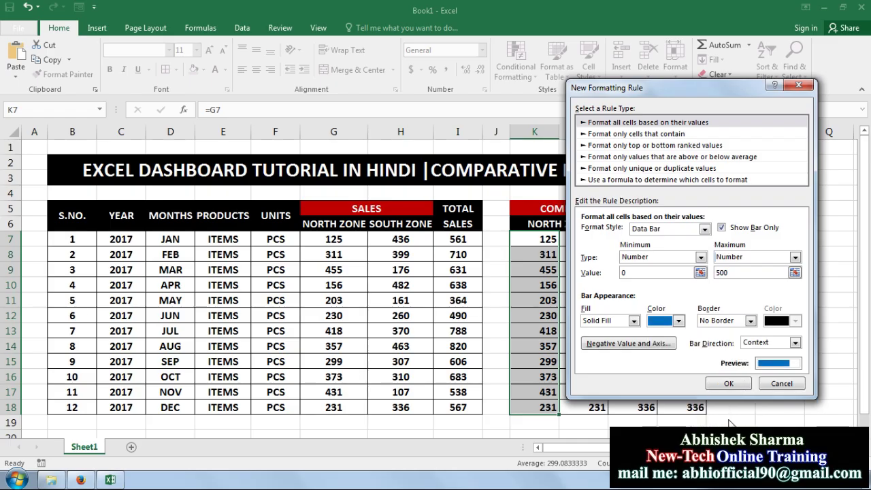
click(794, 344)
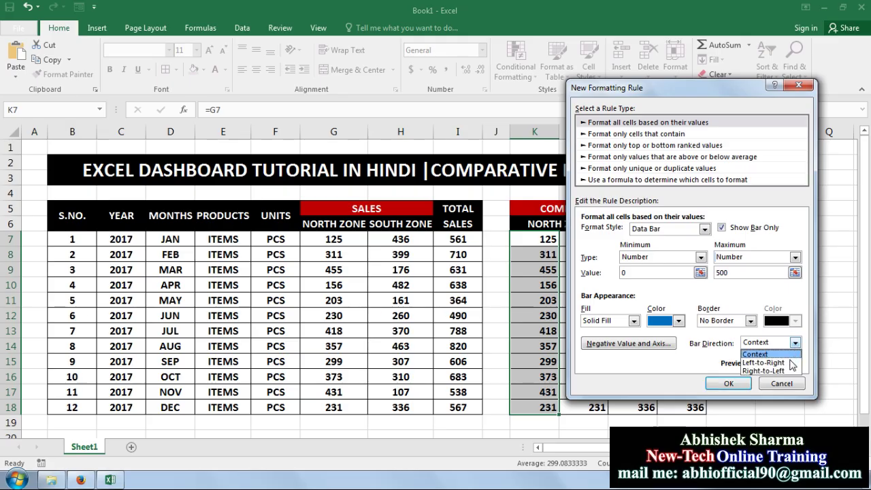
click(790, 362)
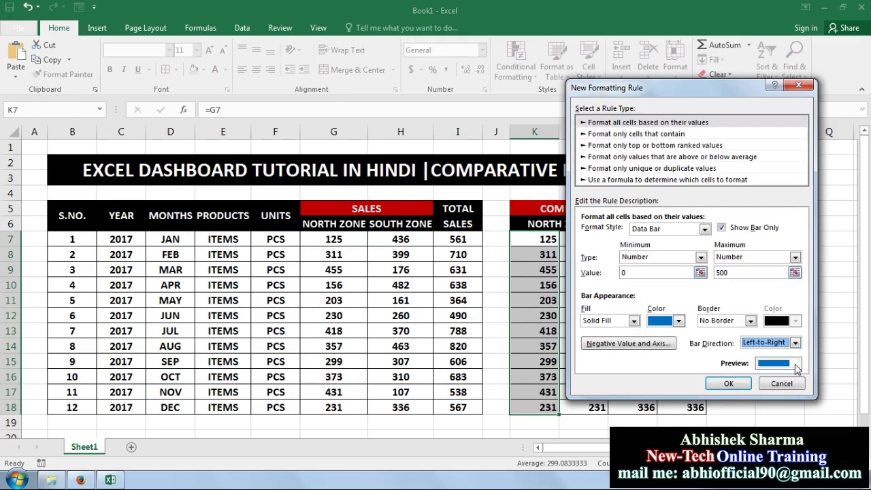
click(792, 347)
click(793, 379)
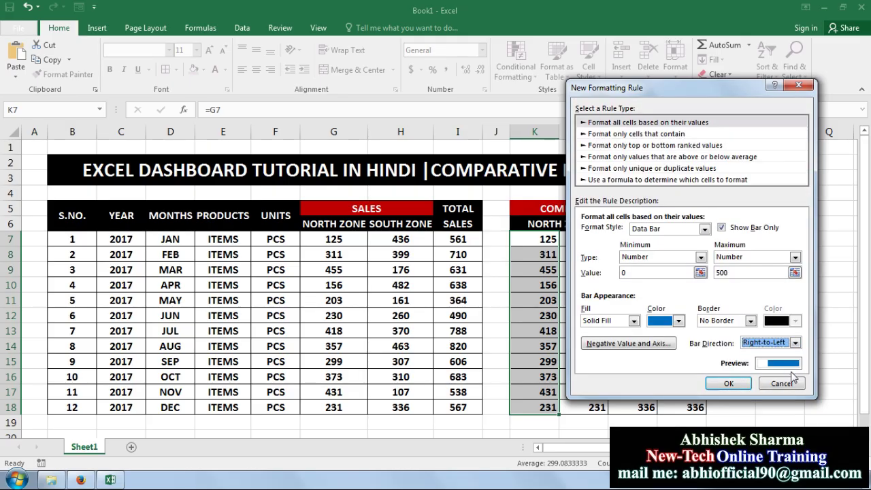
click(728, 384)
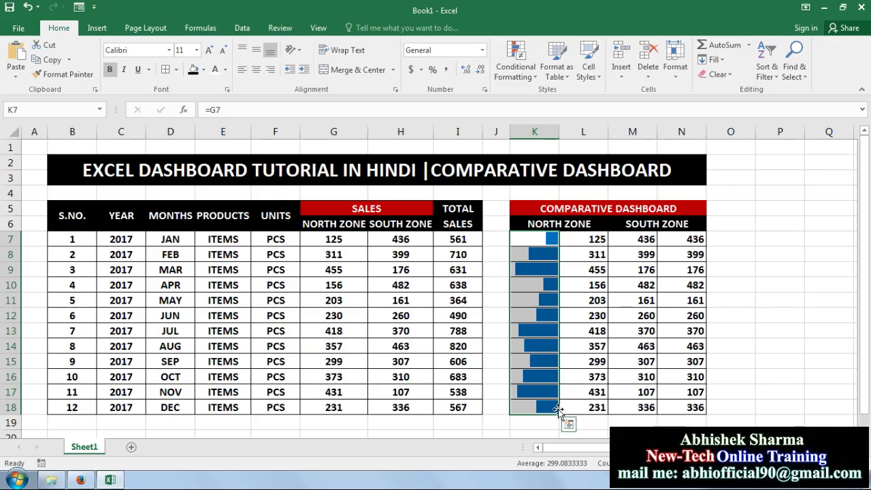
Set up a custom data bar rule for N7:N18 that shows bars only, with a Number minimum of 0 and maximum of 500
drag(681, 242, 684, 406)
click(516, 71)
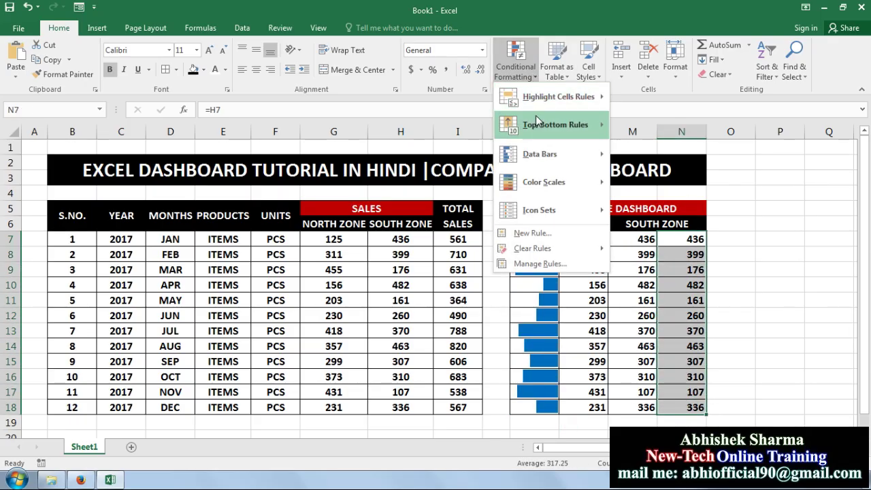
mouse_move(534, 154)
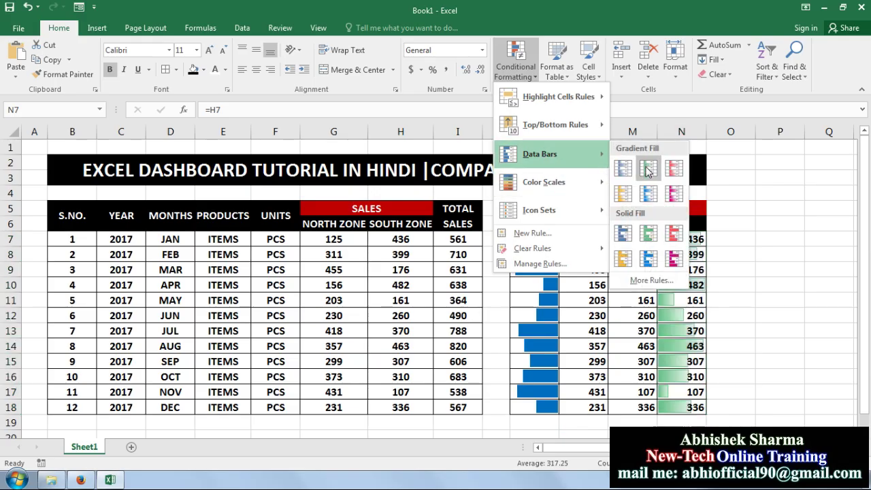
click(652, 281)
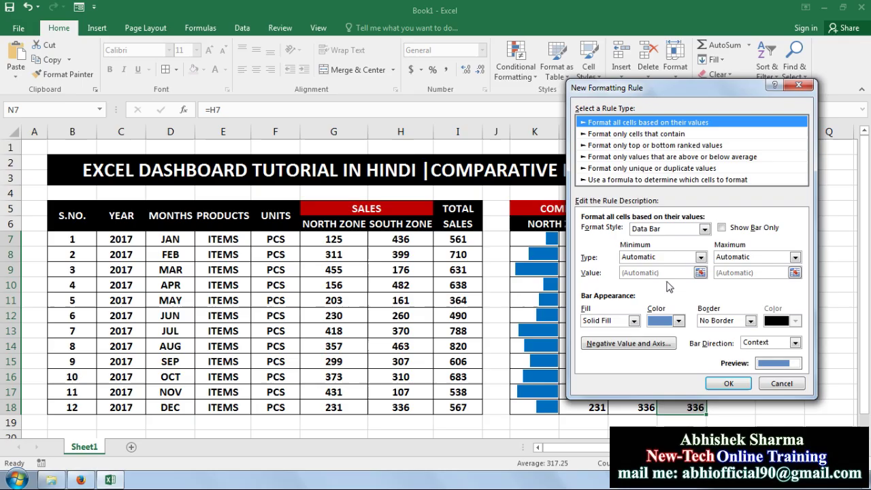
click(749, 229)
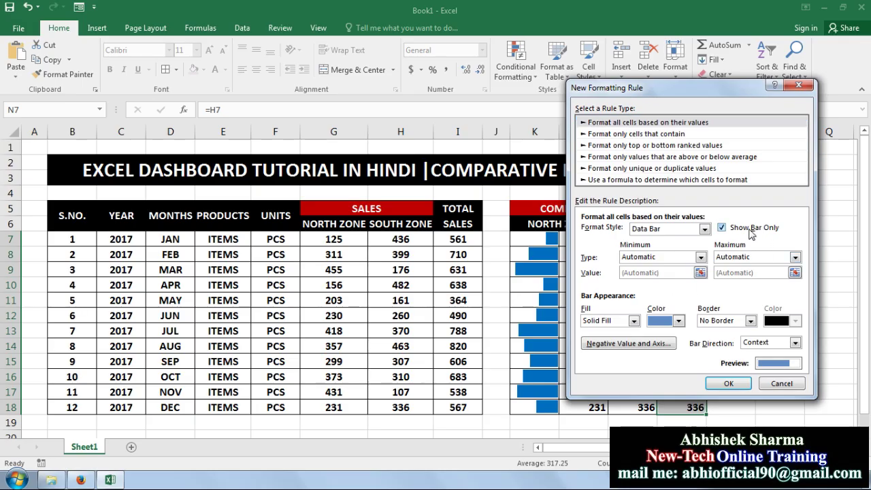
click(669, 258)
click(661, 277)
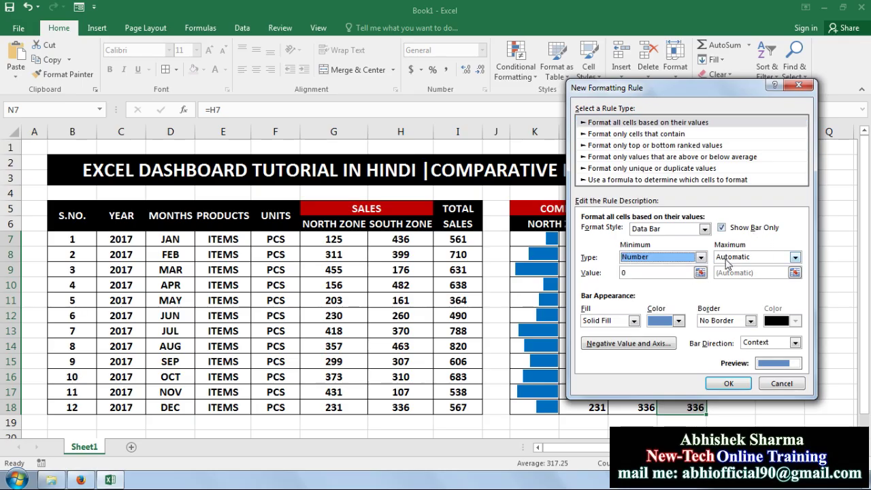
click(728, 257)
click(735, 277)
click(737, 271)
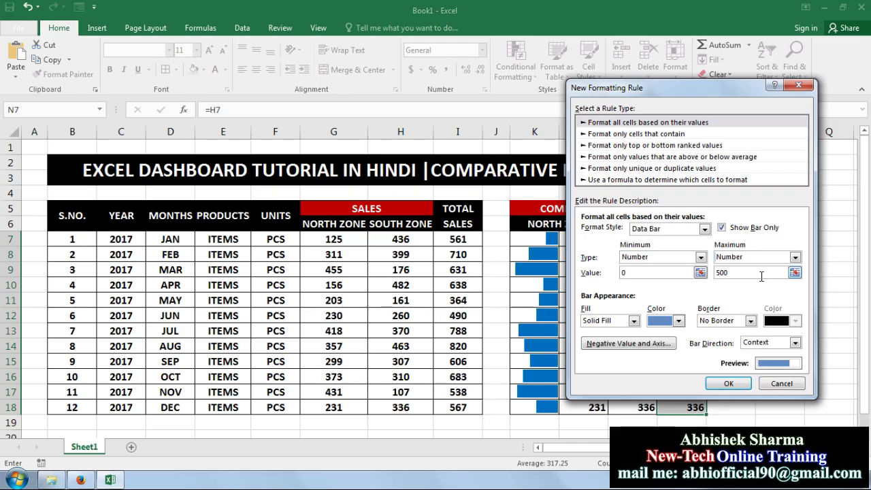
Give the South Zone data bars the standard blue colour and a Left-to-Right direction, and apply the rule
click(679, 321)
click(680, 321)
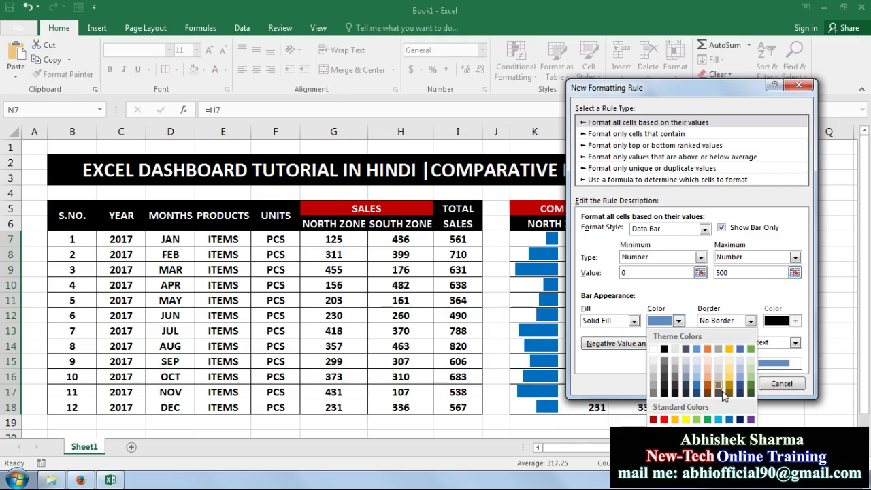
click(728, 422)
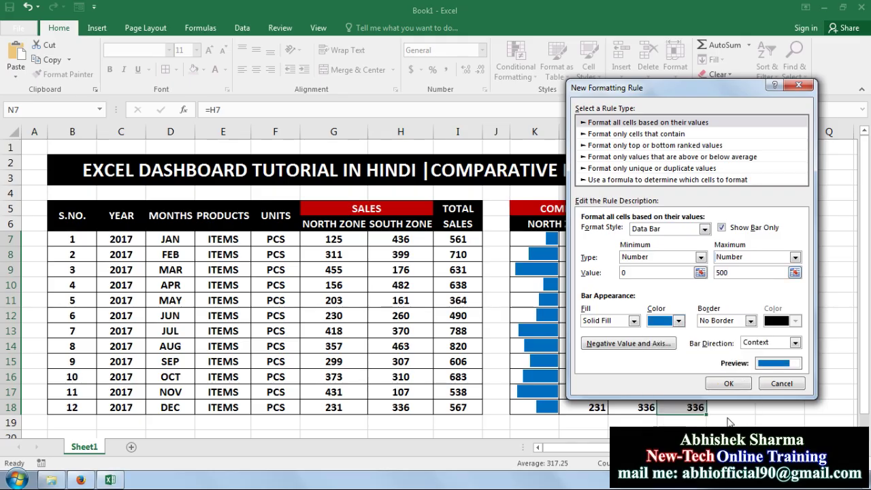
click(787, 343)
click(788, 361)
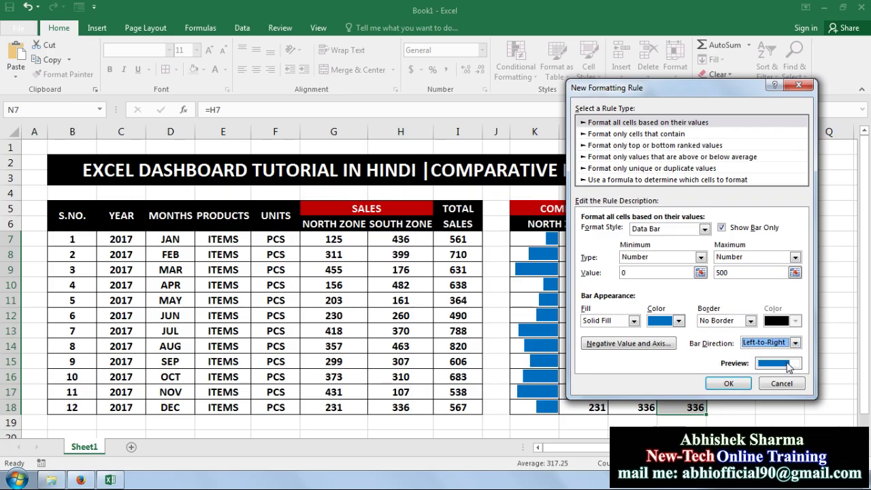
click(728, 384)
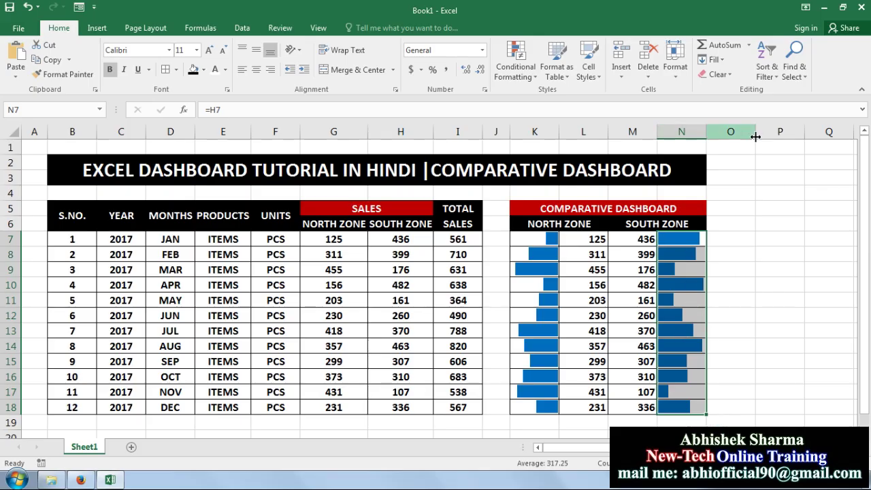
Widen bar columns N and K to about three times their width so both sets of data bars are longer
drag(707, 134, 804, 133)
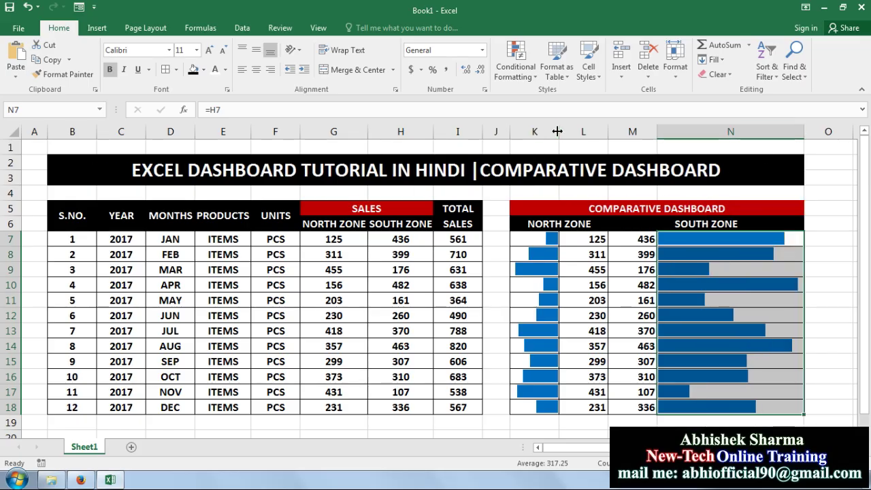
drag(558, 131, 656, 132)
click(540, 342)
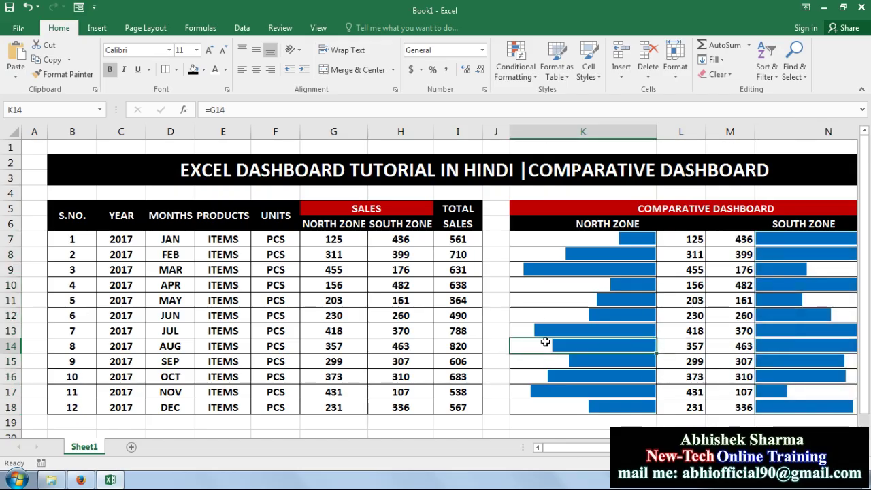
scroll(435, 272, down, 2)
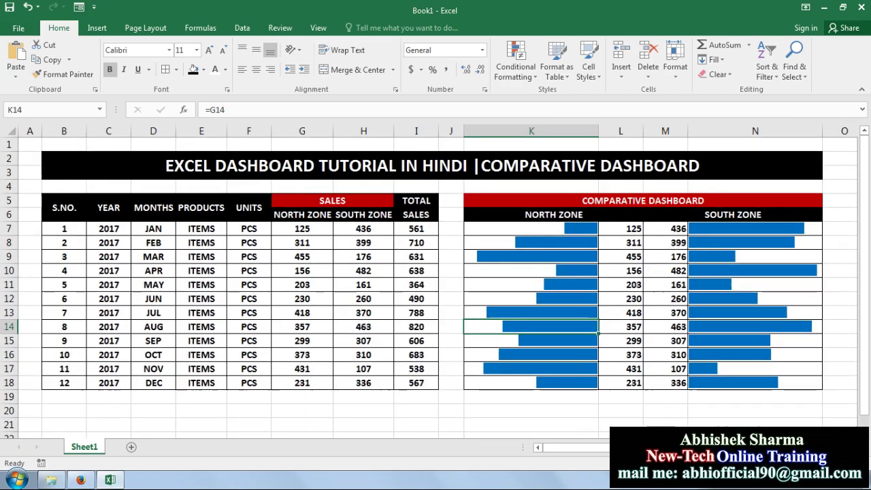
click(688, 372)
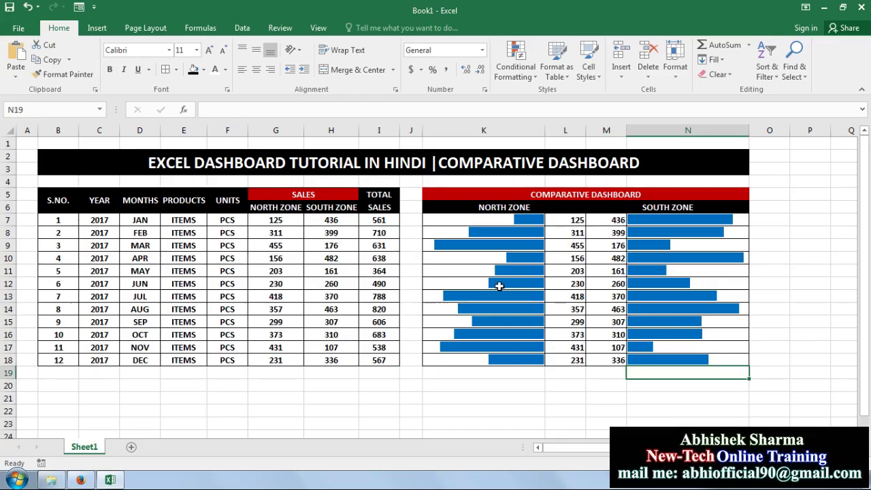
Centre the North Zone and South Zone figures in L7:M18 of the comparative dashboard horizontally
click(548, 190)
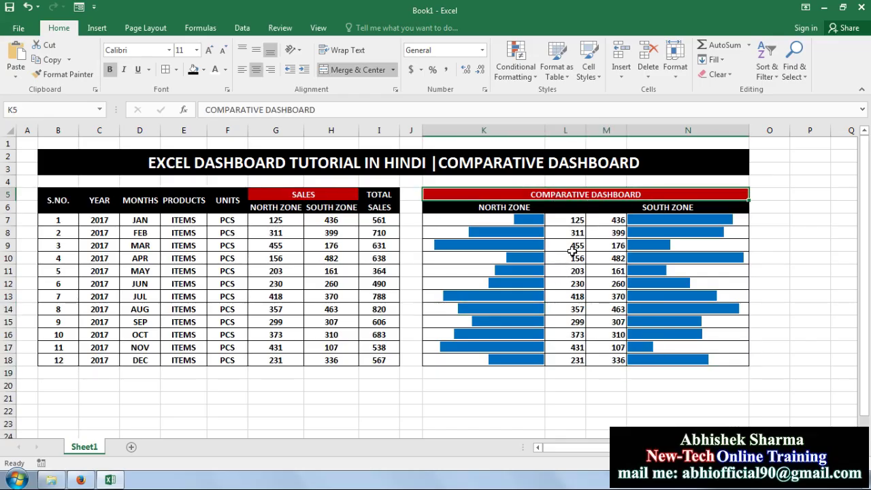
drag(565, 220, 615, 360)
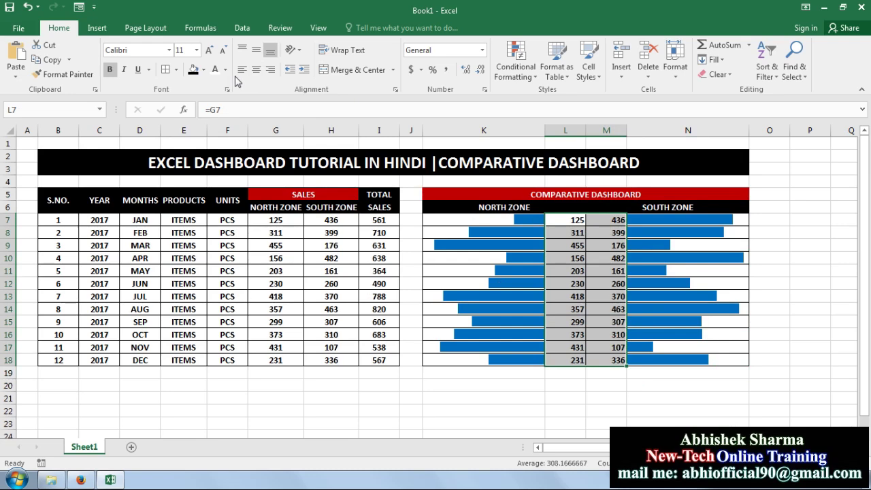
click(256, 69)
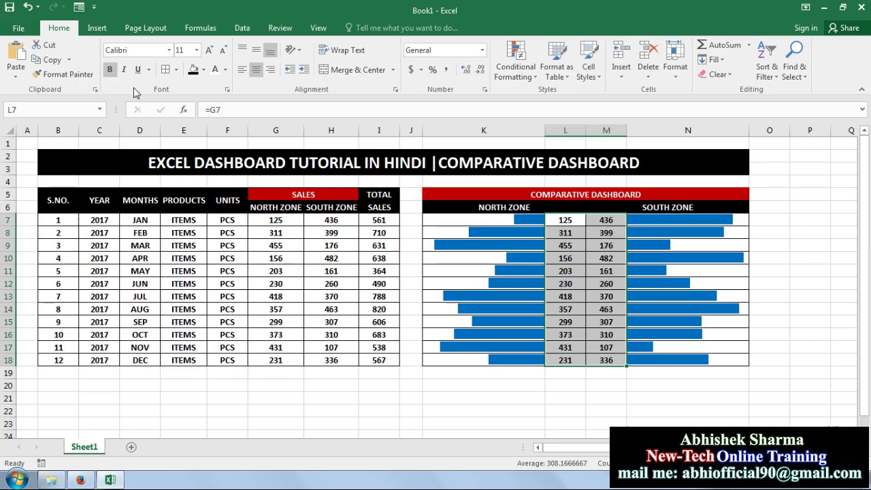
click(576, 411)
click(235, 371)
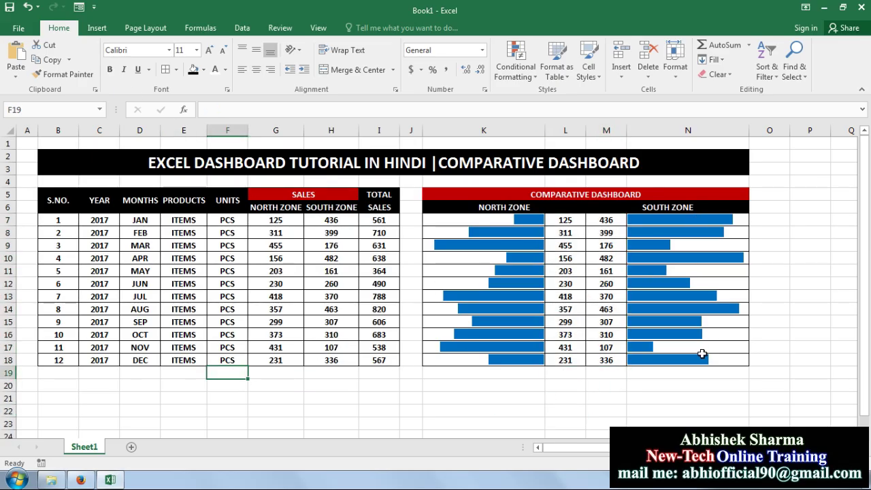
click(643, 222)
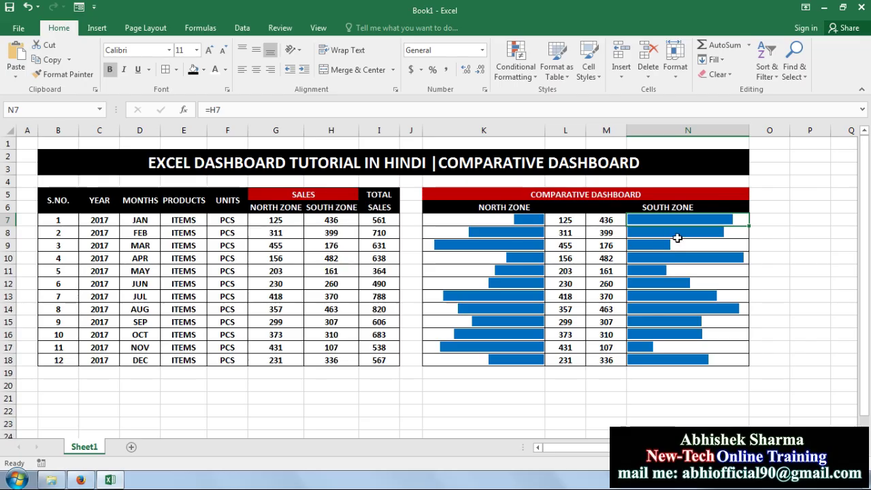
click(681, 260)
click(522, 258)
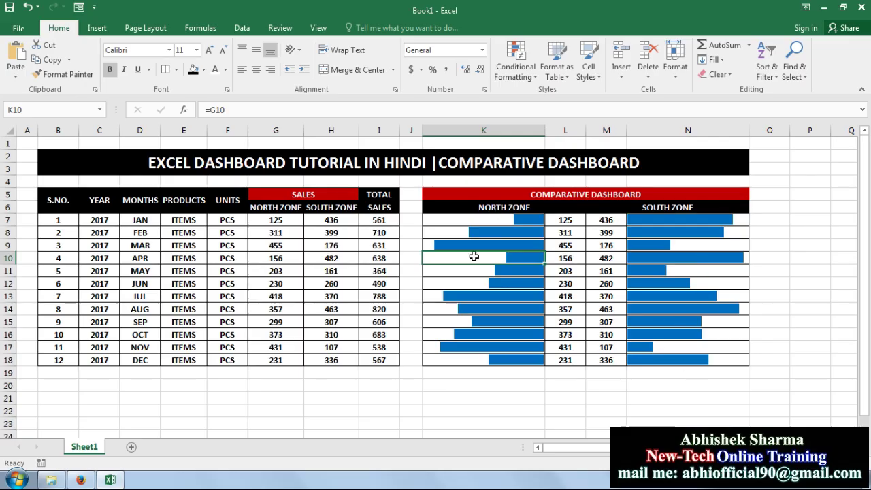
click(573, 200)
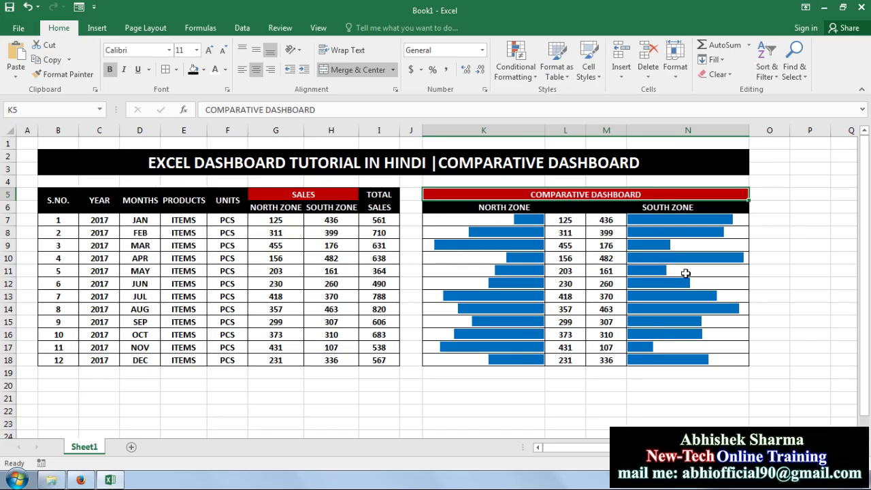
Narrow the empty margin columns A and O on either side of the dashboard, reducing O to about half its width
click(563, 401)
drag(39, 131, 31, 133)
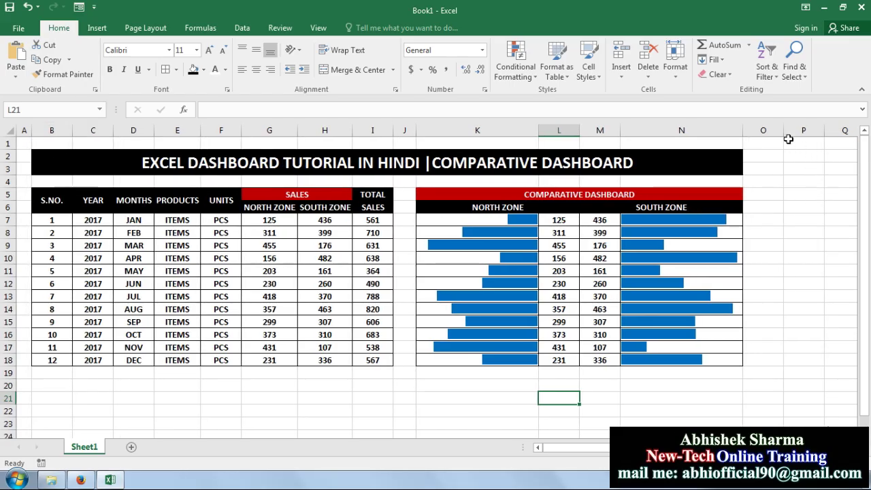
drag(781, 133, 763, 134)
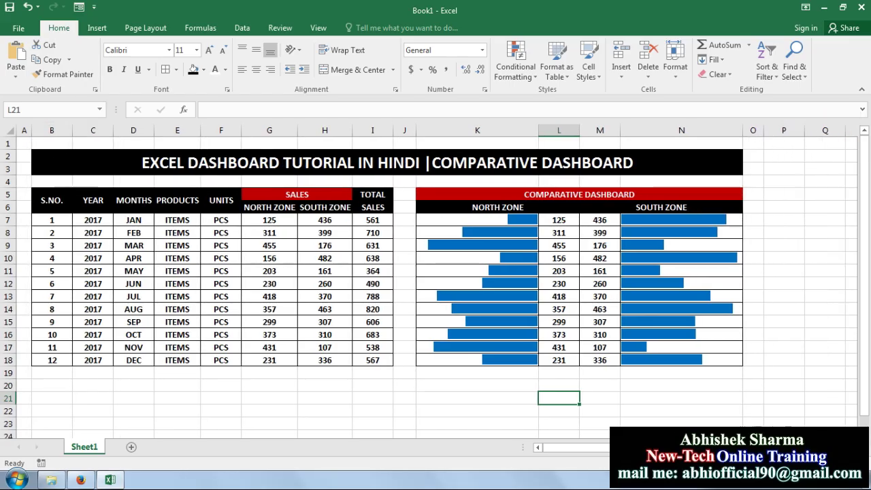
click(768, 424)
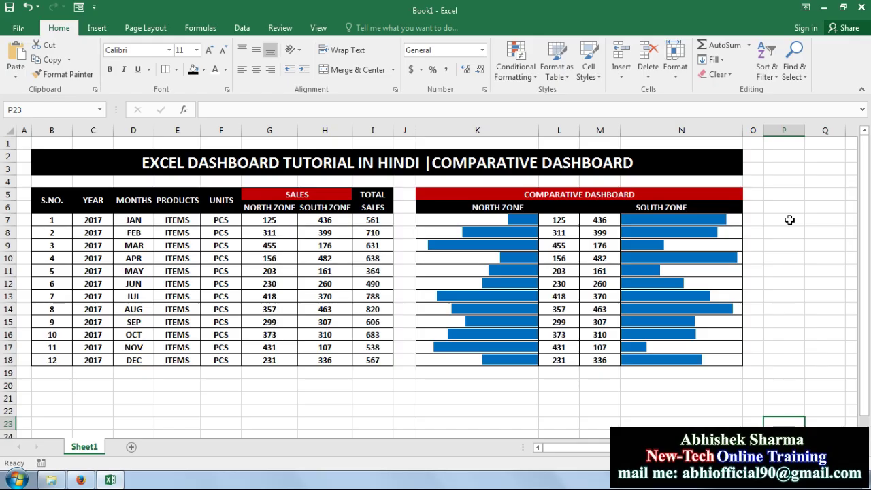
right_click(790, 479)
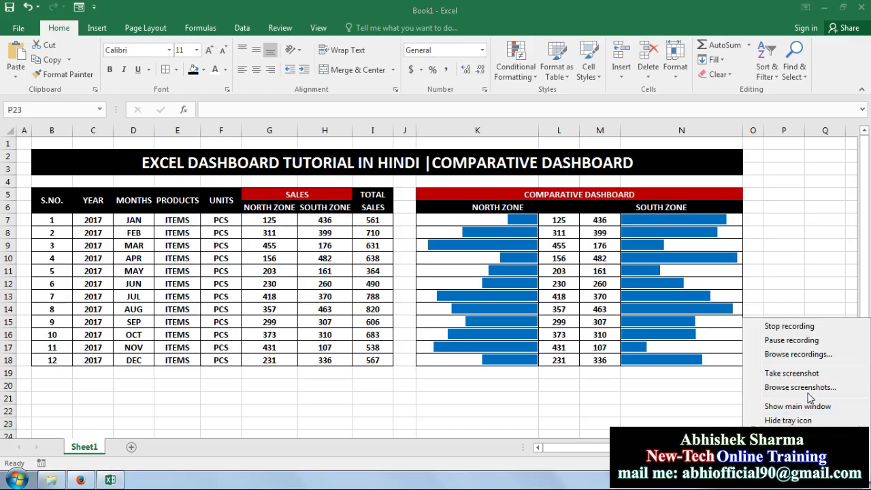